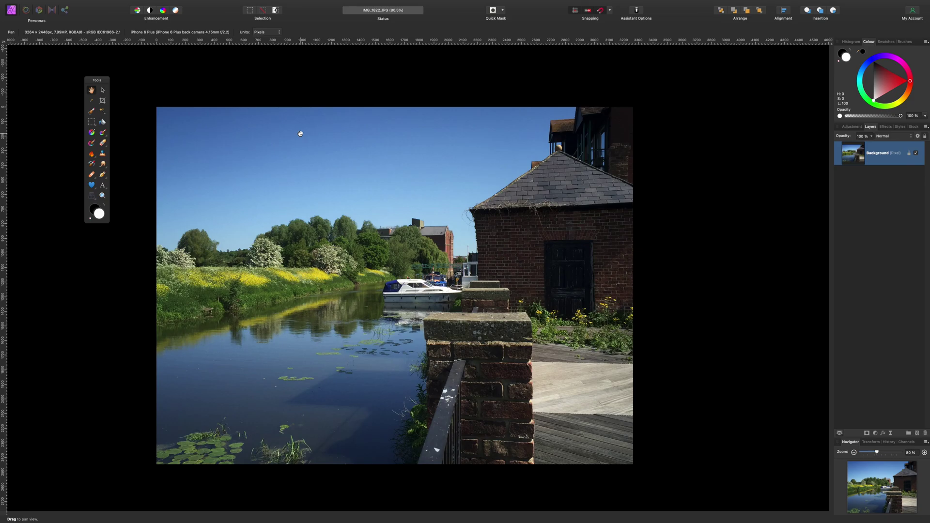
Step: Open the My Account purchases overview, move it to the right and scroll the purchases
scroll(300, 133, up, 1)
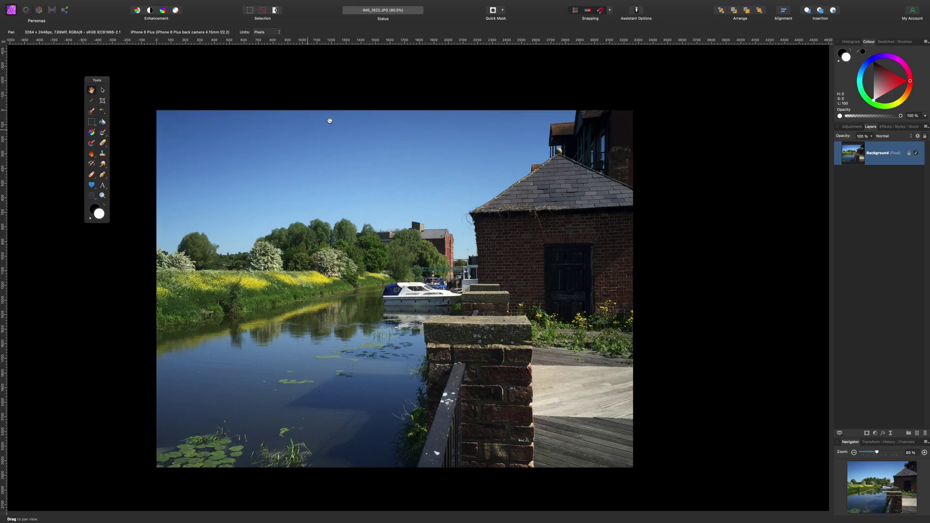
click(913, 11)
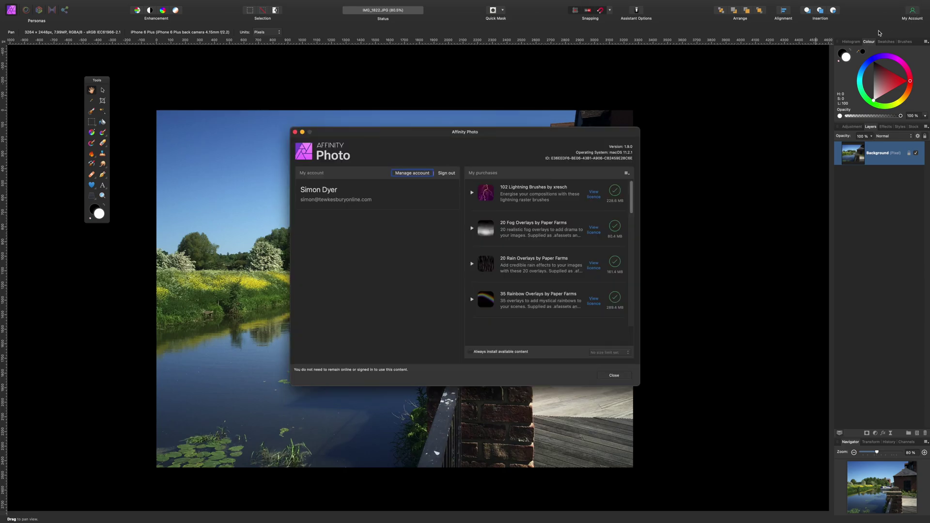
drag(476, 134, 540, 142)
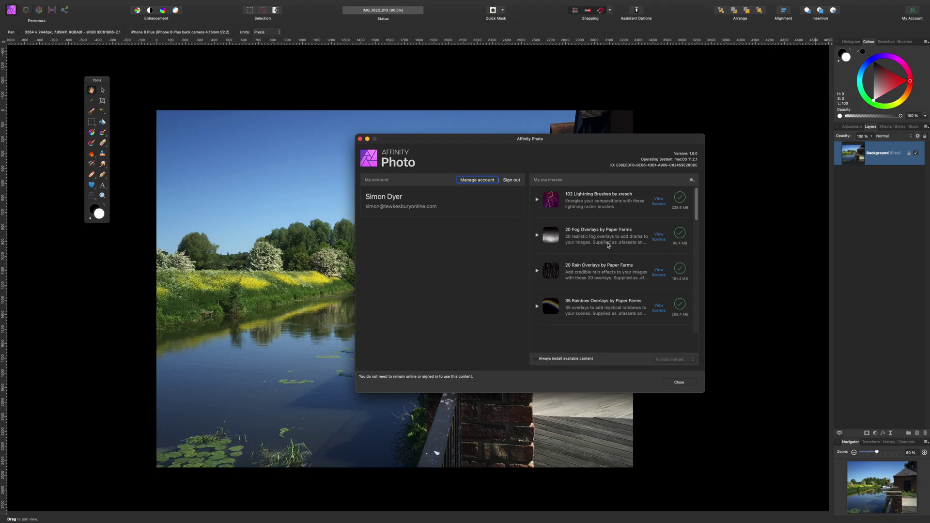
scroll(609, 246, down, 1)
scroll(609, 245, down, 10)
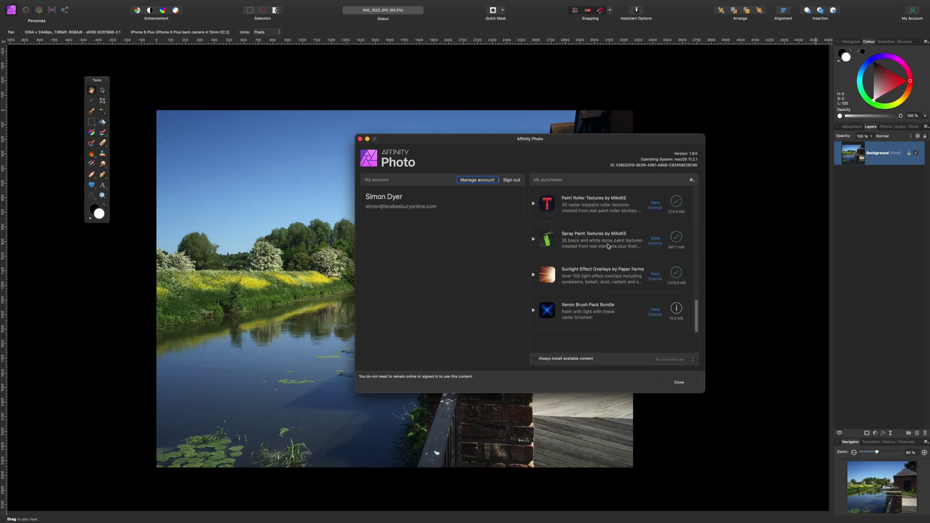
Step: Expand the Sunlight Effect Overlays, Gradient Magazine Template and 20 Fog Overlays packs
click(598, 278)
scroll(598, 277, down, 2)
scroll(598, 278, up, 6)
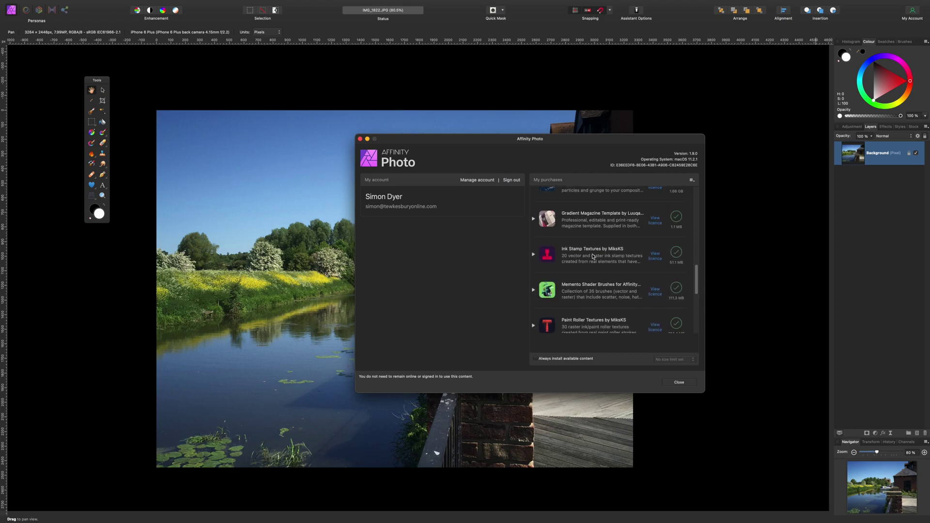
scroll(587, 250, up, 2)
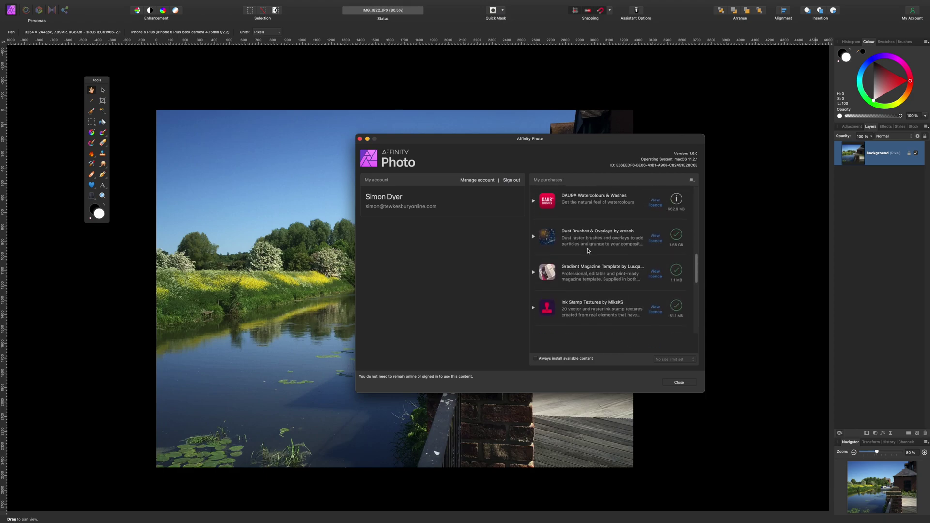
click(587, 273)
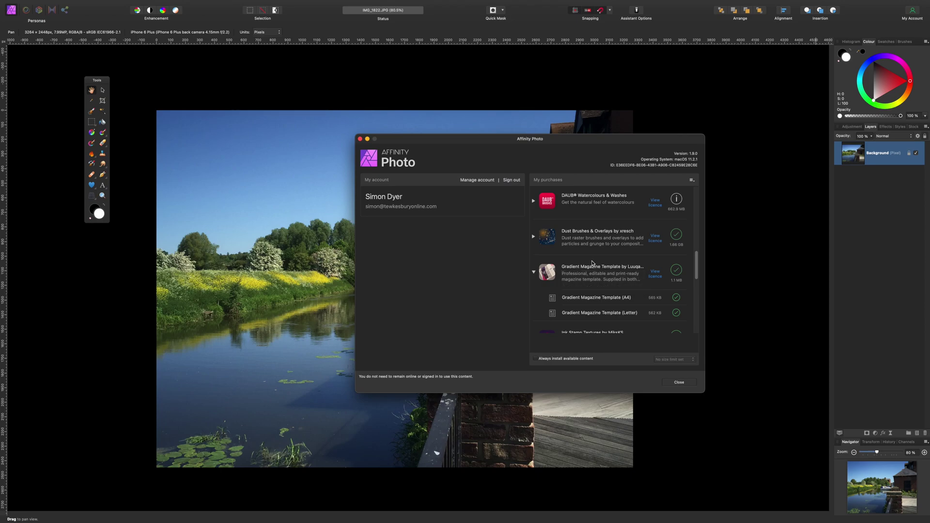
scroll(592, 264, up, 2)
scroll(592, 263, up, 1)
scroll(592, 263, up, 2)
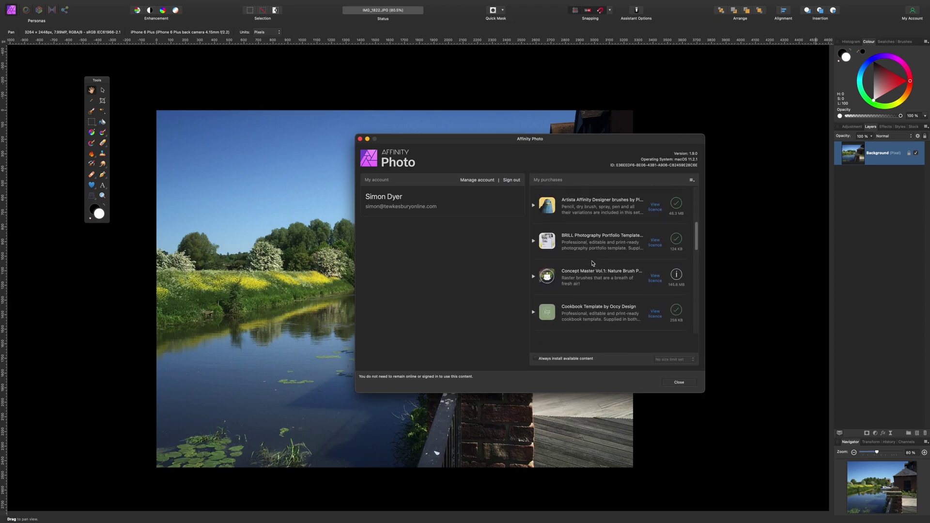
scroll(592, 263, up, 6)
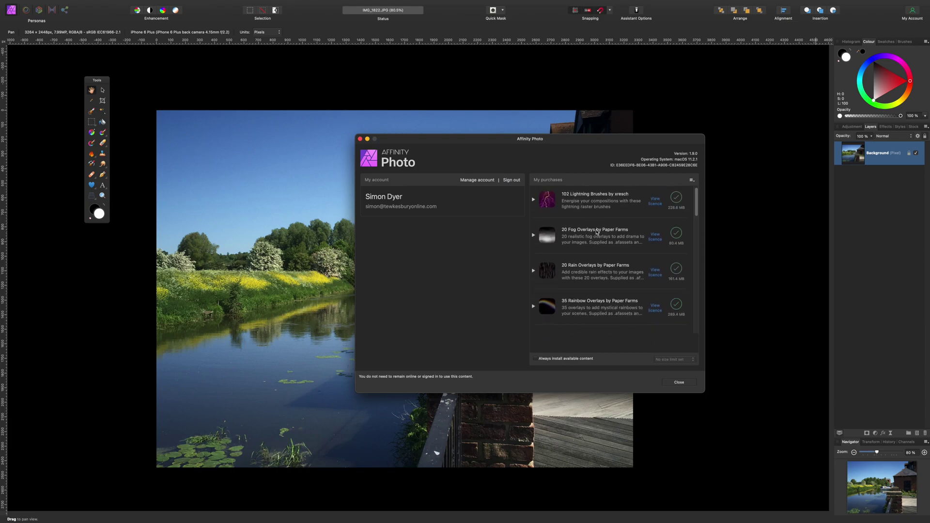
click(603, 238)
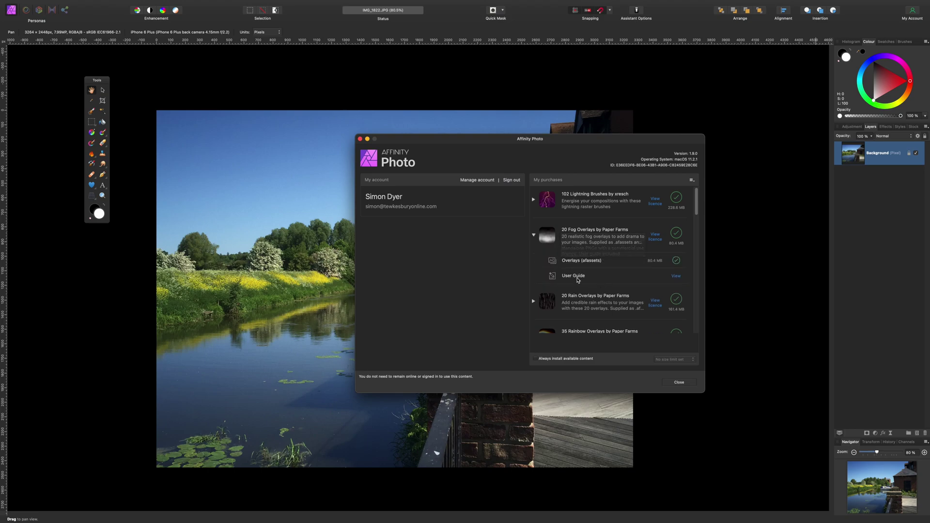
Step: Browse the rest of the purchased packs, then close the account overview
scroll(604, 294, down, 2)
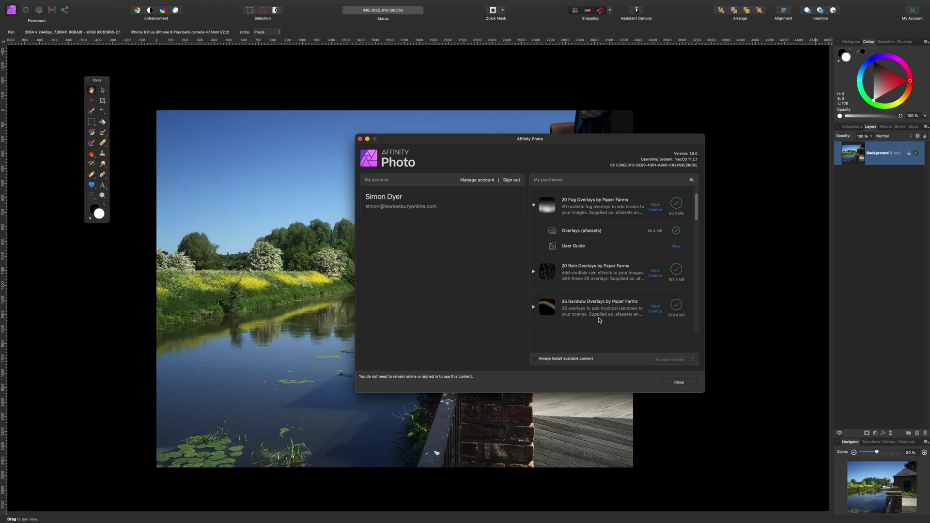
scroll(600, 320, up, 3)
scroll(600, 320, down, 10)
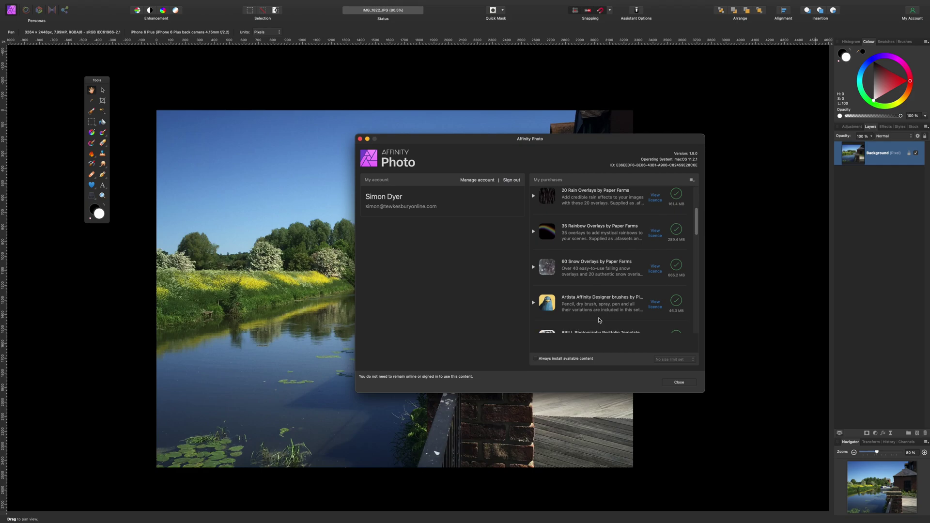
scroll(599, 320, down, 5)
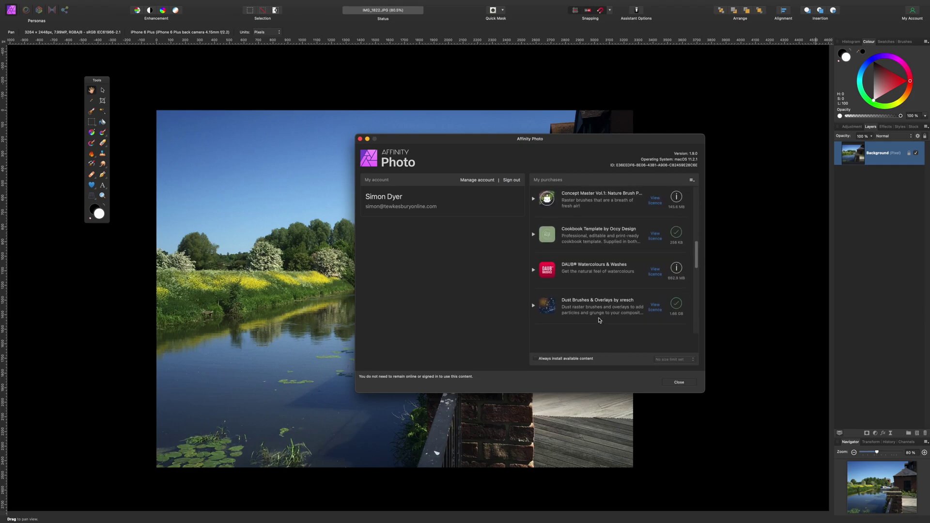
scroll(600, 320, left, 1)
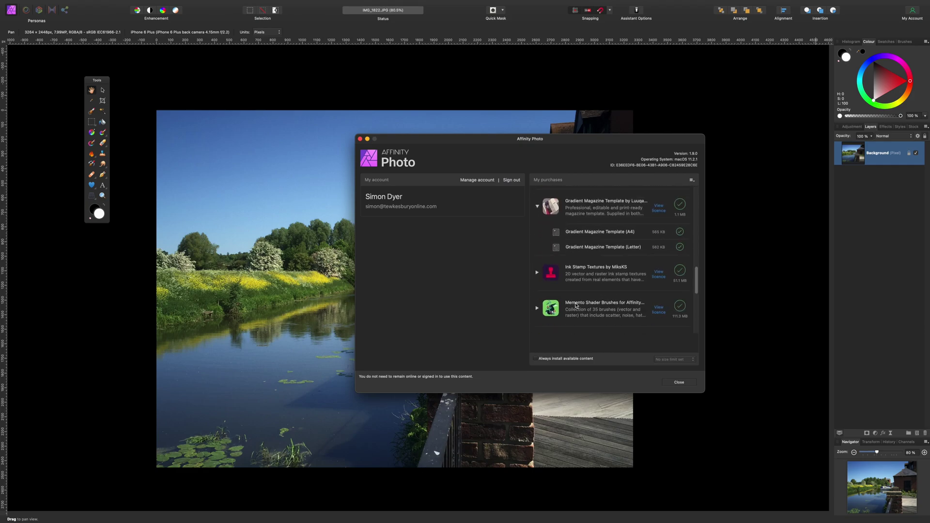
scroll(576, 305, up, 5)
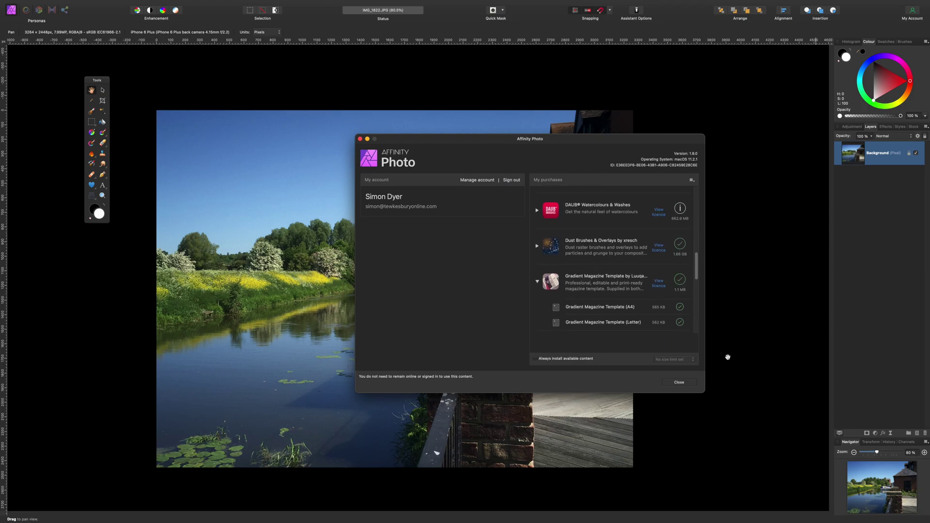
click(679, 383)
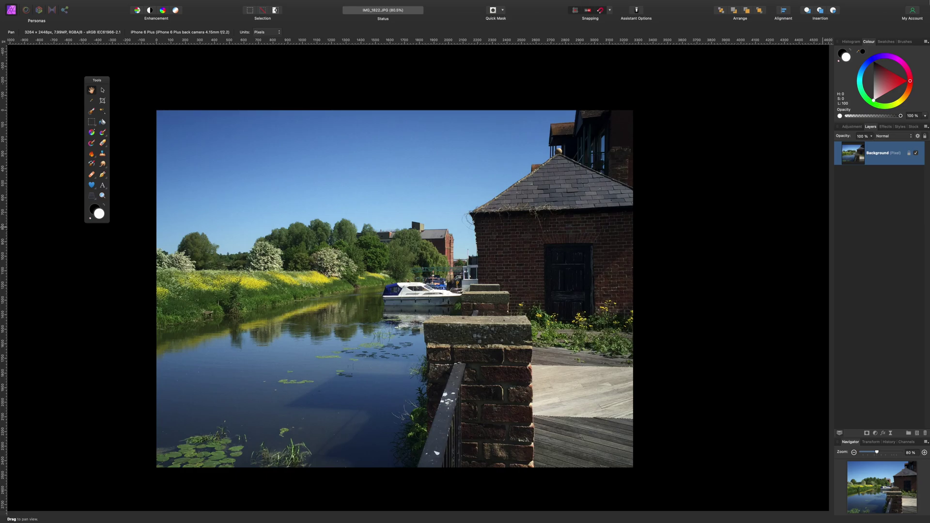
Step: Reopen the My Account purchases overview and close it again
click(914, 11)
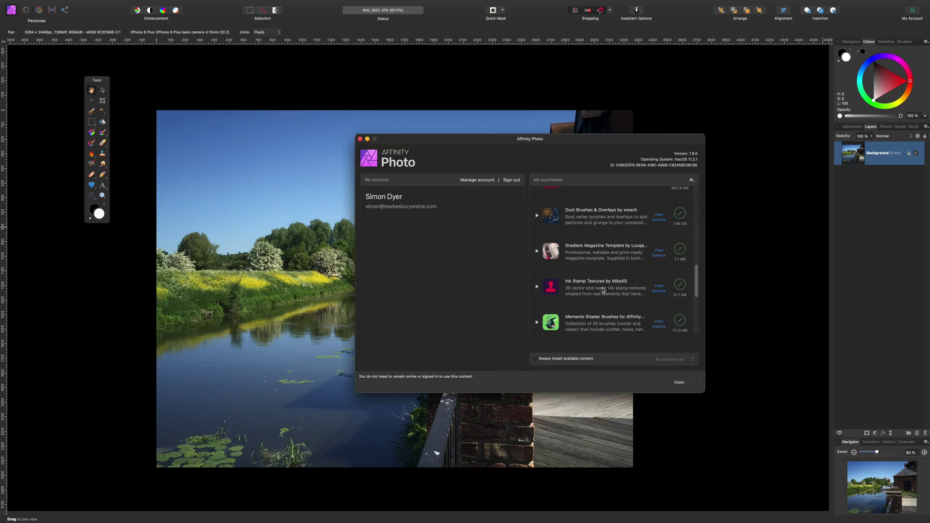
click(680, 383)
click(684, 383)
click(685, 383)
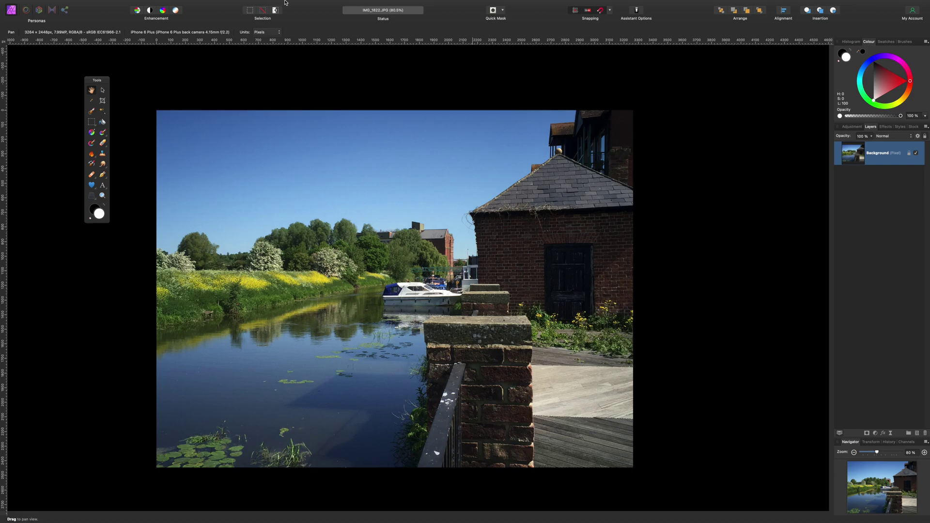
Step: Show the Assets panel via View > Studio > Assets, listing the Rainbow Overlays pack
mouse_move(286, 3)
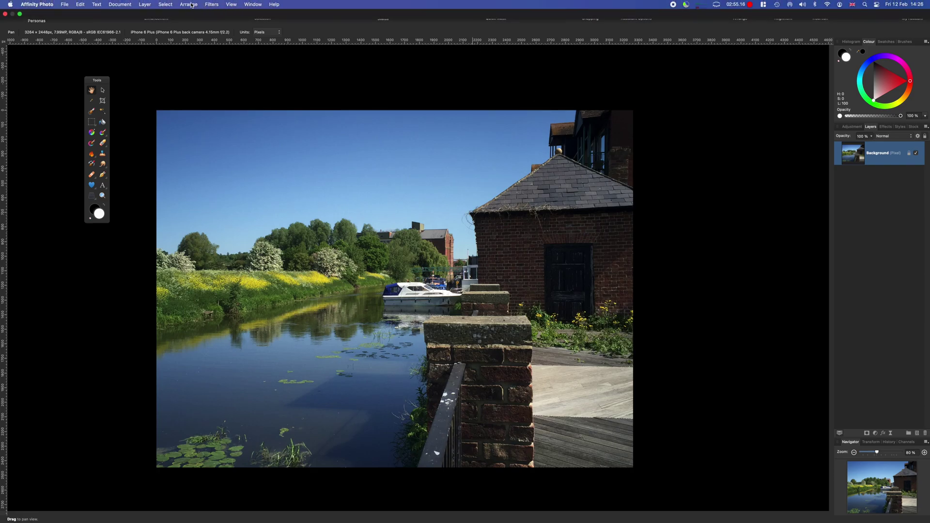
click(232, 5)
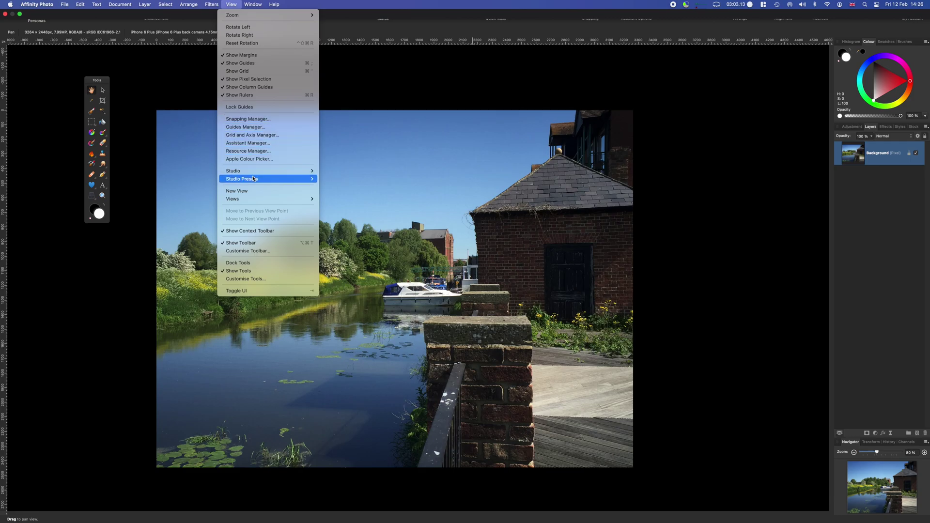
mouse_move(252, 172)
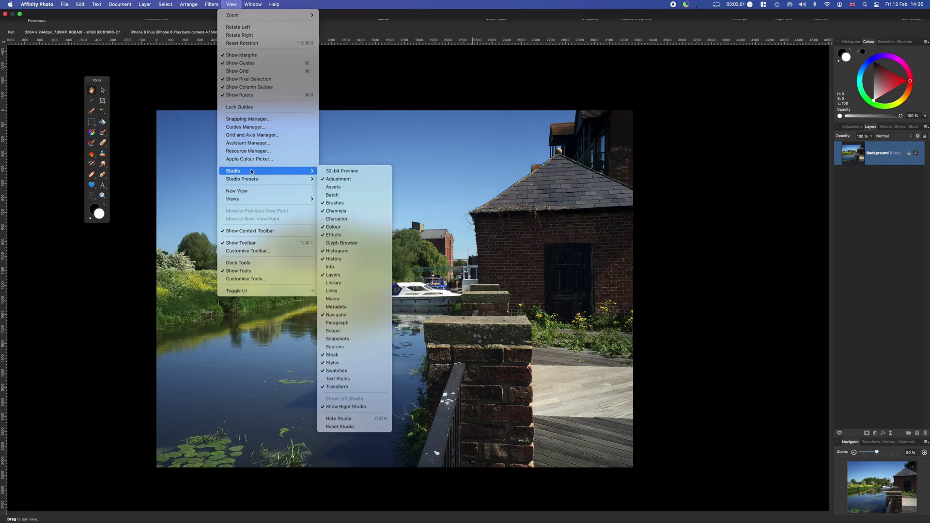
click(349, 188)
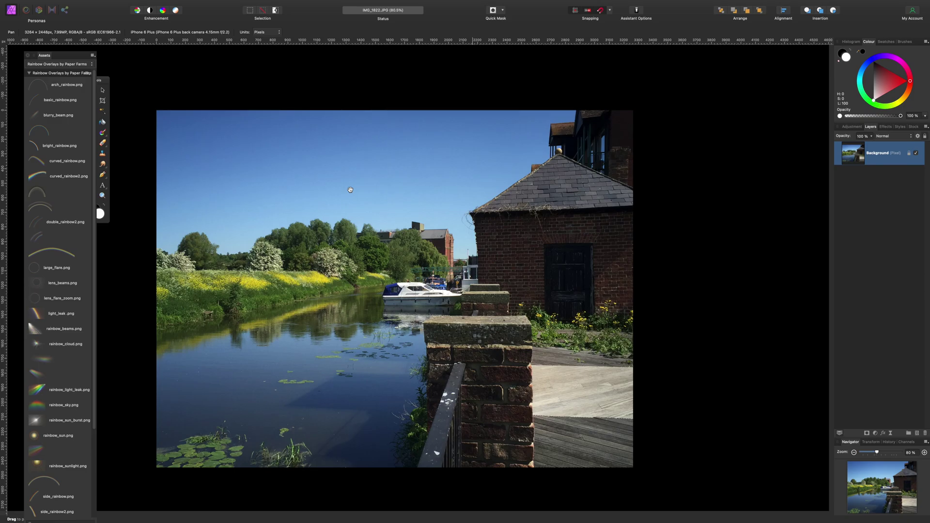
Step: Drag the Tools panel out from behind the Assets panel
click(59, 64)
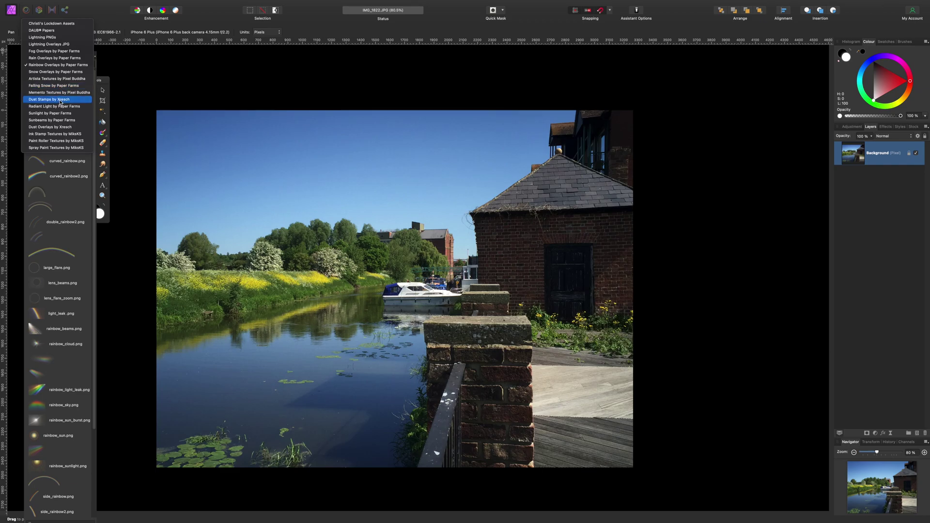
click(119, 77)
drag(106, 80, 136, 74)
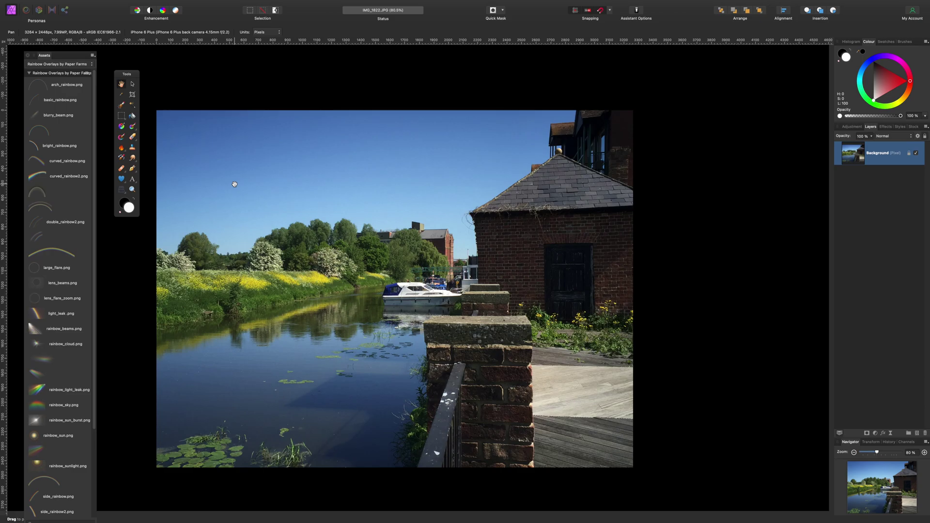
Step: Switch the Assets panel to the Sunlight by Paper Farms collection
scroll(224, 178, left, 1)
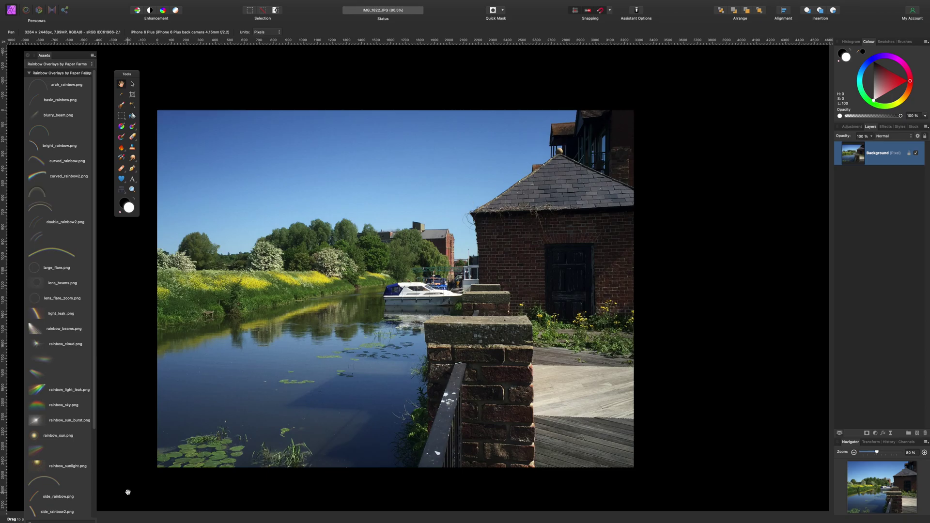
click(58, 65)
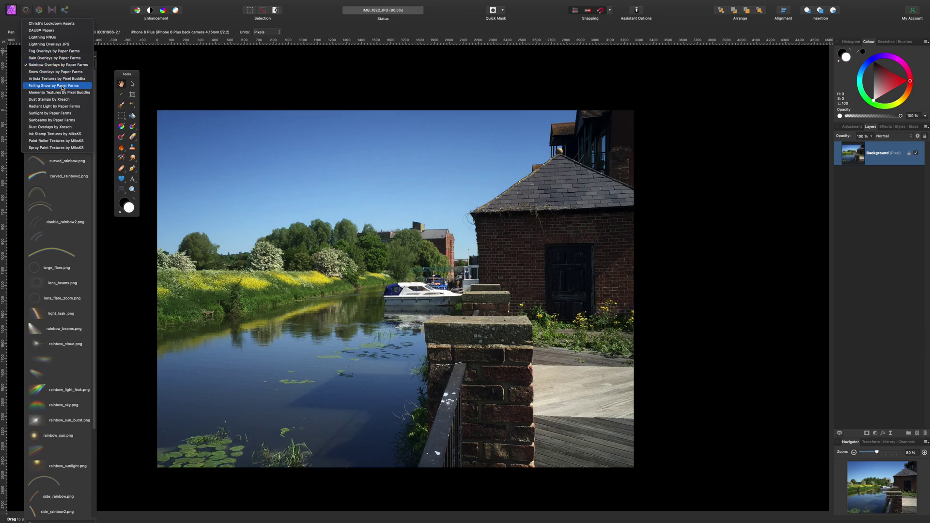
click(52, 113)
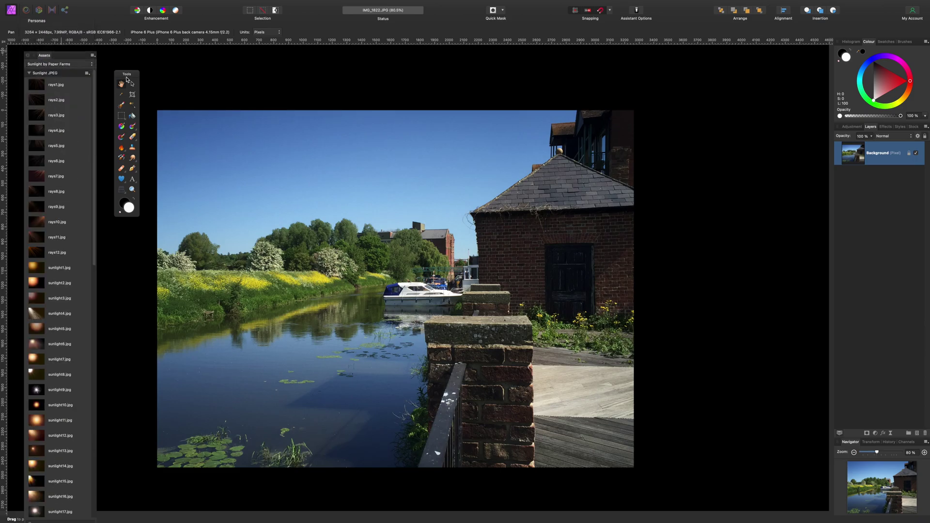
Step: Scroll the sunlight assets down to the Sunlight PNG group, sunlight_png_1 to sunlight_png_10
scroll(68, 119, down, 10)
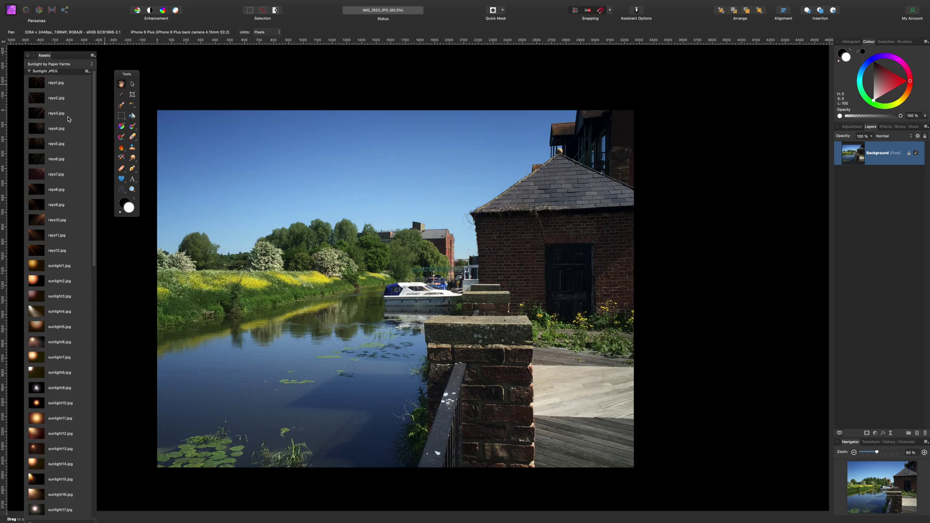
scroll(69, 118, down, 15)
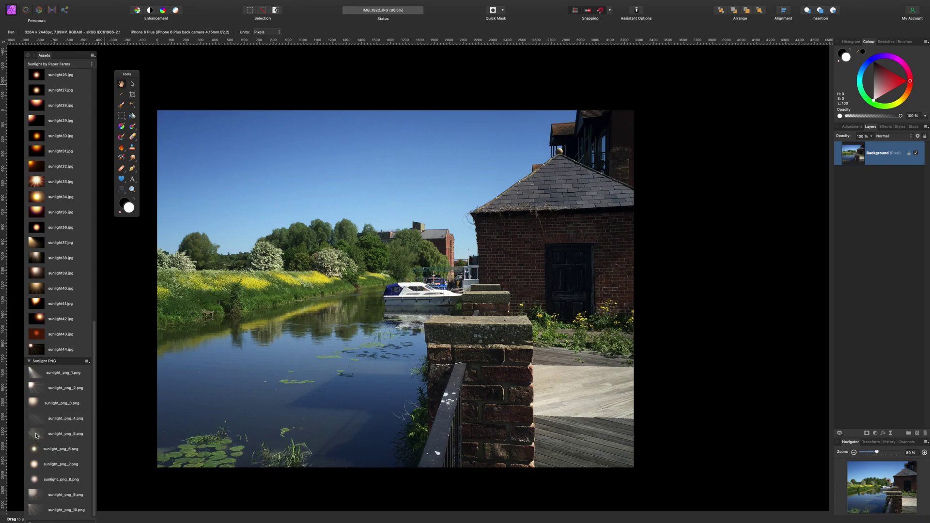
Step: Place the sunlight_png_5.png sun-ray overlay on the photo and adjust its width
drag(95, 432, 493, 357)
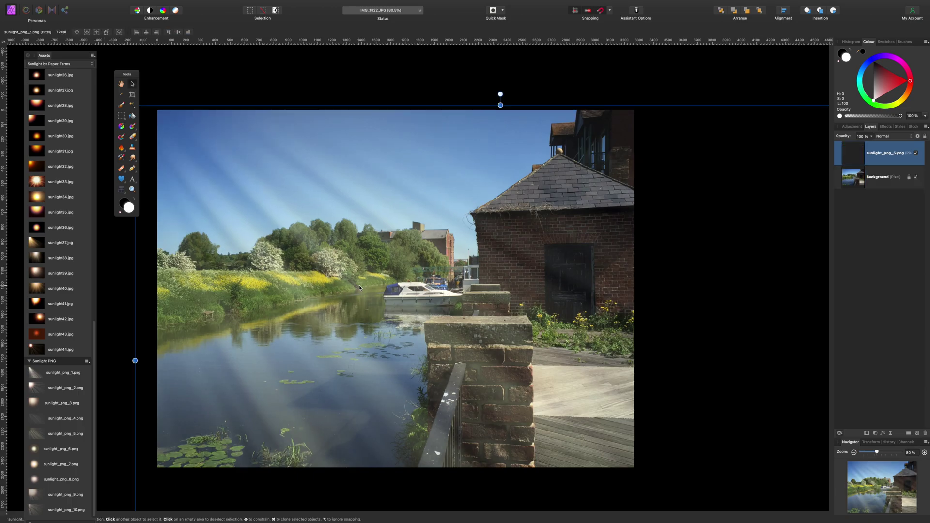
key(super+minus)
key(super+minus)
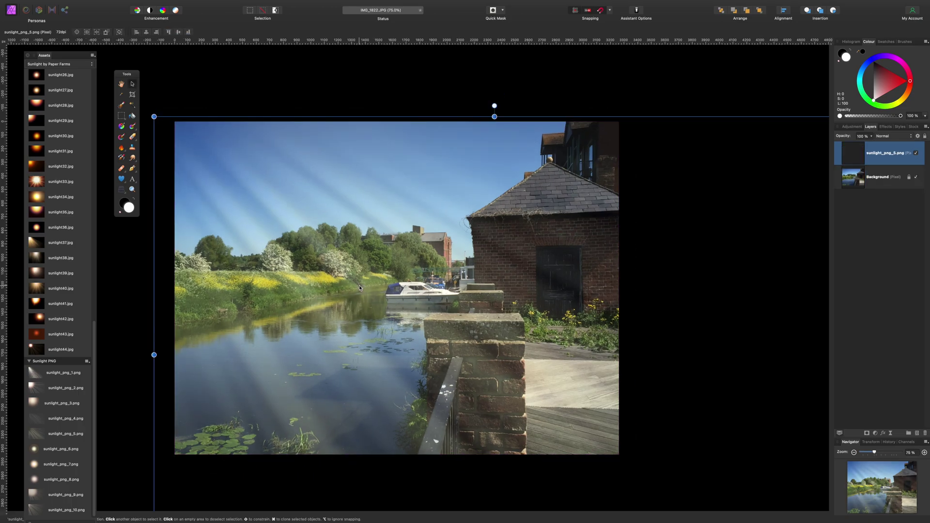
drag(695, 328, 182, 311)
drag(242, 329, 556, 321)
Step: Shorten the overlay, align it to the photo's right edge, and set 83% opacity
drag(367, 488, 367, 414)
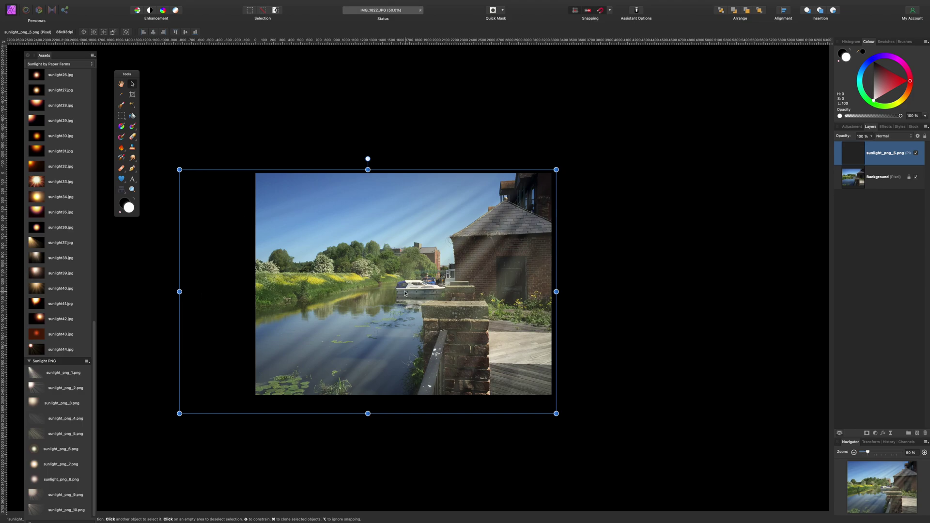
drag(179, 169, 204, 182)
mouse_move(346, 245)
mouse_down()
mouse_move(341, 224)
mouse_move(338, 237)
mouse_up()
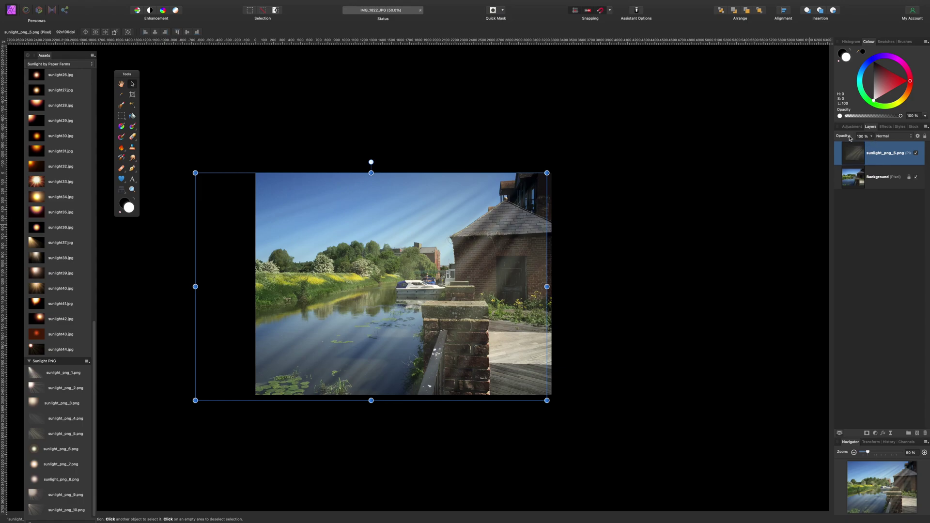
drag(849, 138, 846, 138)
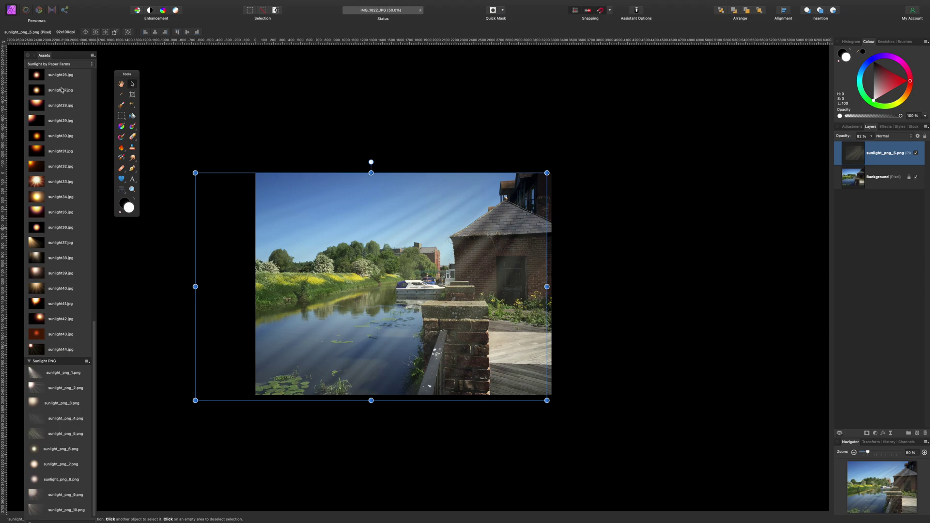
Step: Switch the Assets panel to the Rain Overlays by Paper Farms set
click(44, 64)
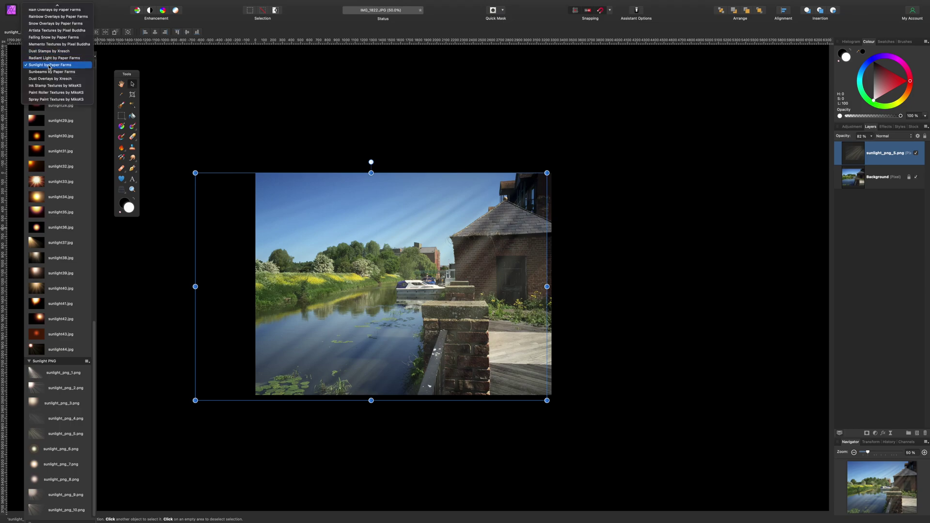
scroll(55, 29, up, 3)
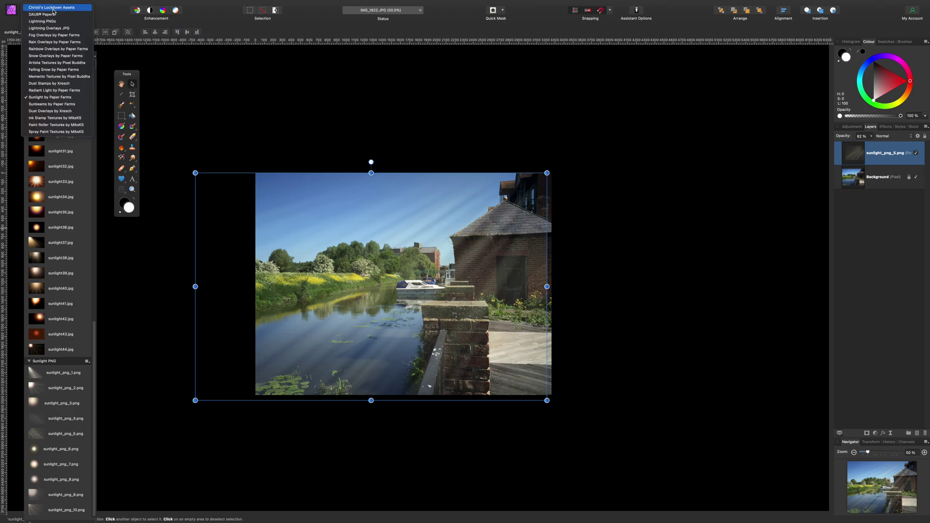
click(55, 42)
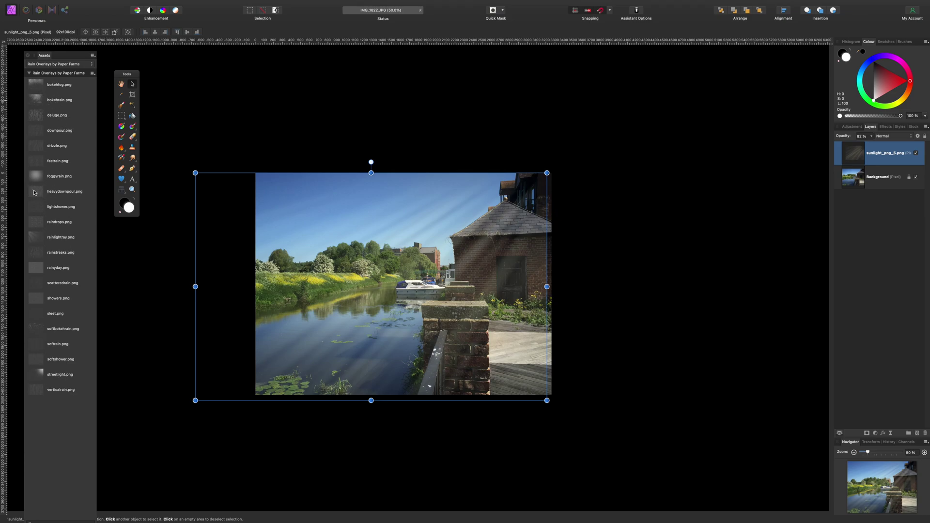
Step: Add heavydownpour.png rain streaks, shrink them to fit the photo, and lower their opacity
drag(34, 192, 384, 269)
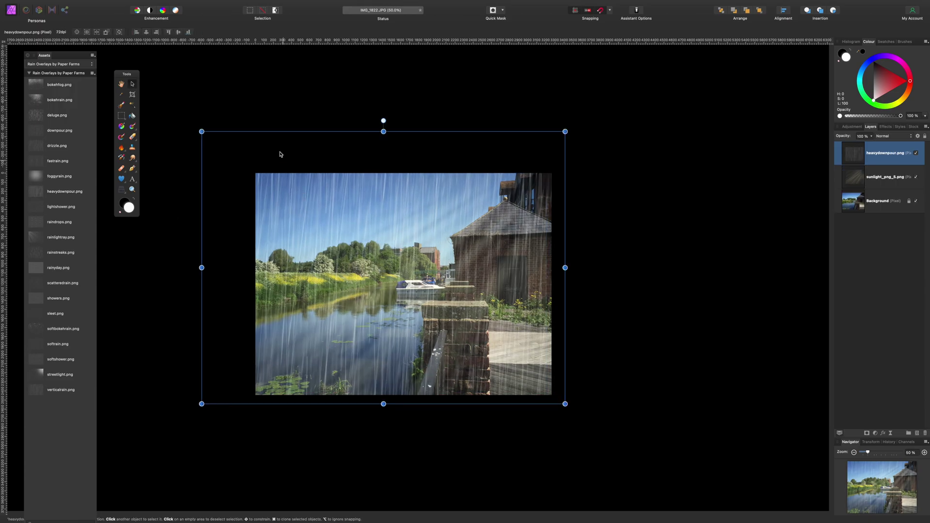
drag(201, 131, 228, 163)
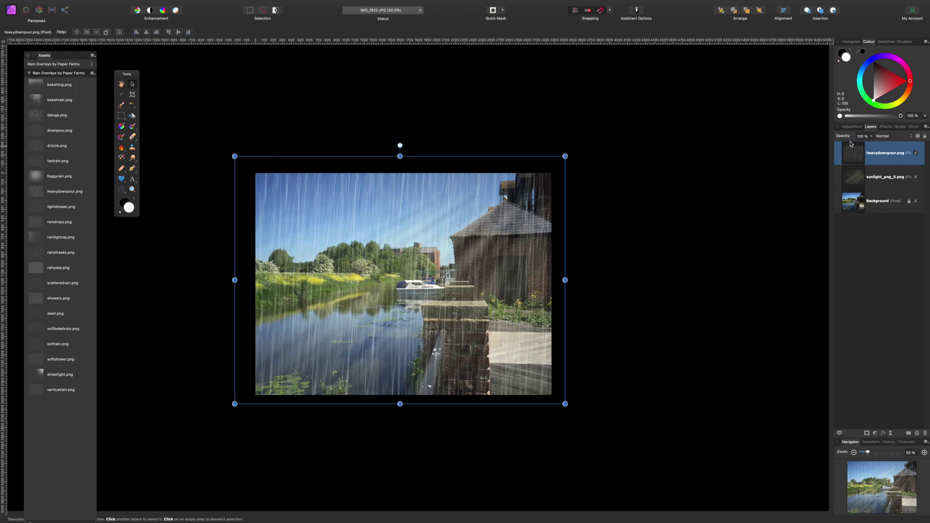
drag(851, 139, 845, 138)
Step: Select the sunlight_png_5.png layer and fade it to 61% opacity
click(881, 178)
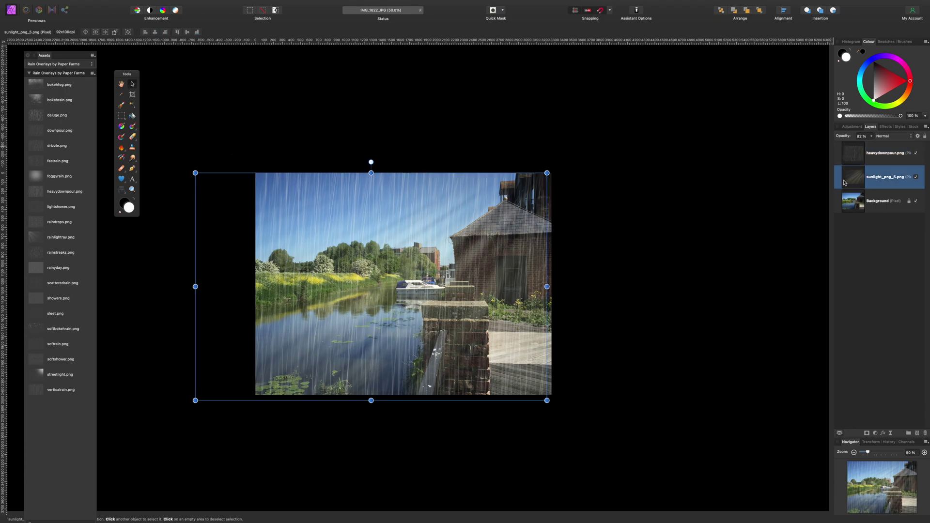
drag(848, 138, 840, 139)
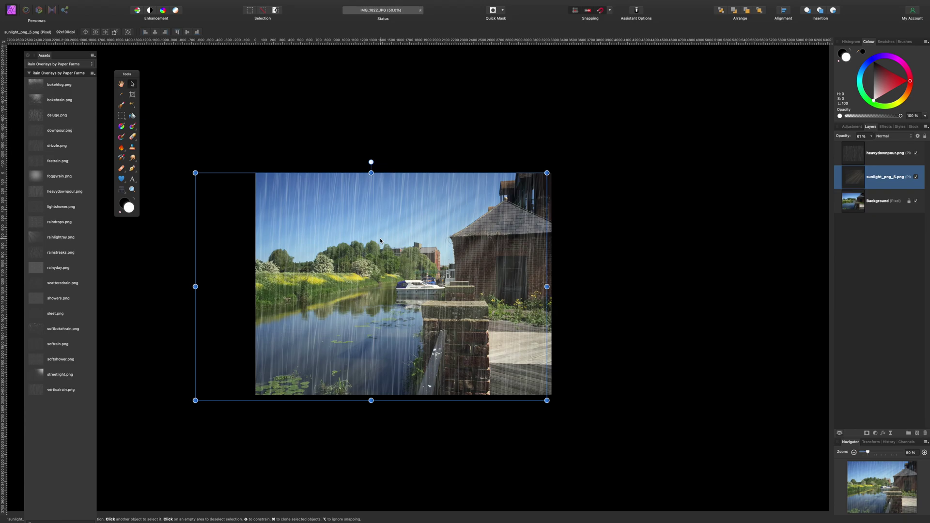
click(40, 64)
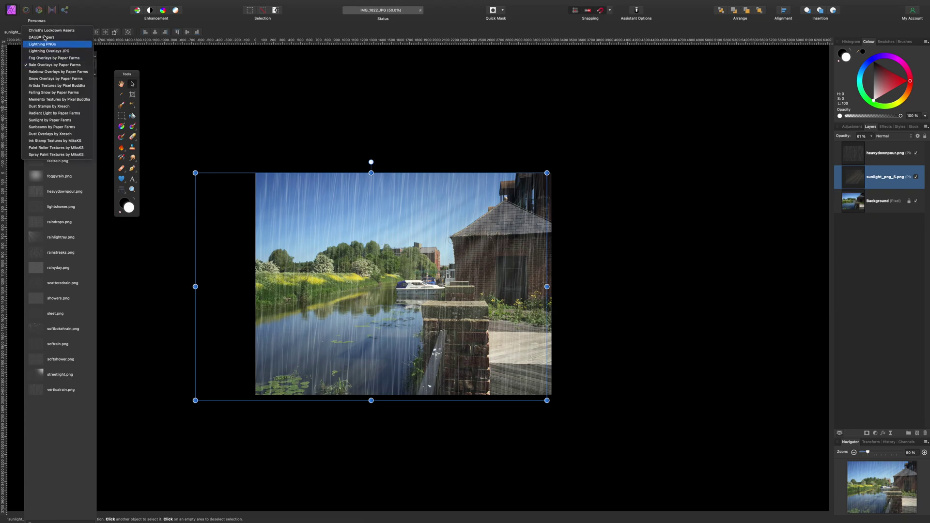
Step: Switch to Rainbow Overlays by Paper Farms and place rainbow_sky.png on the photo
click(47, 73)
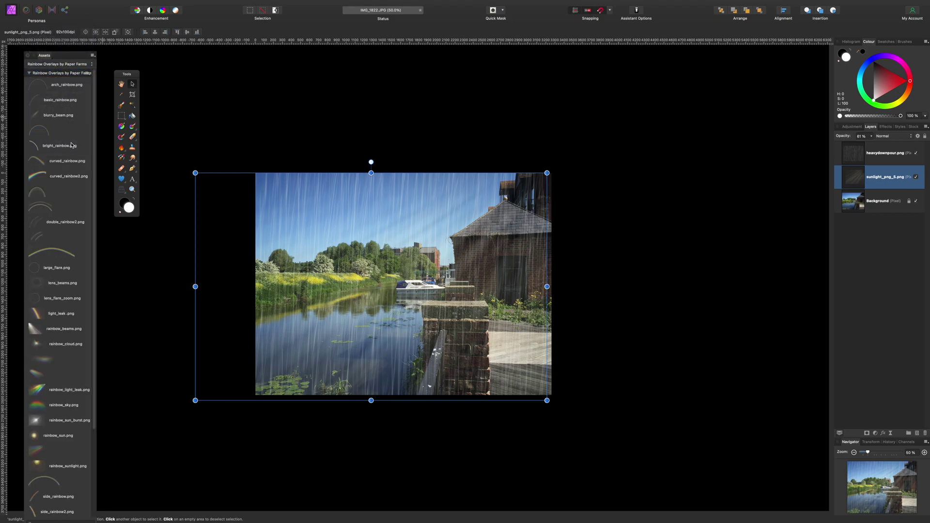
scroll(71, 146, down, 1)
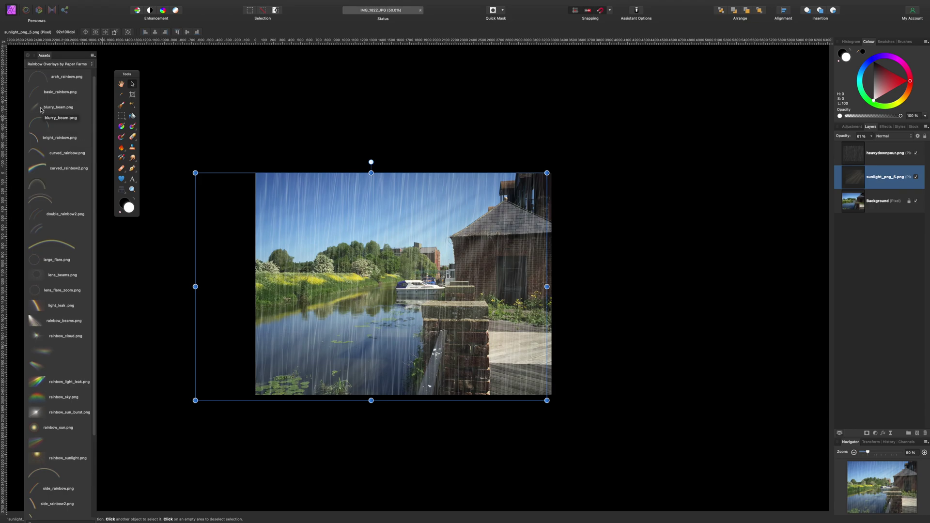
scroll(48, 240, down, 1)
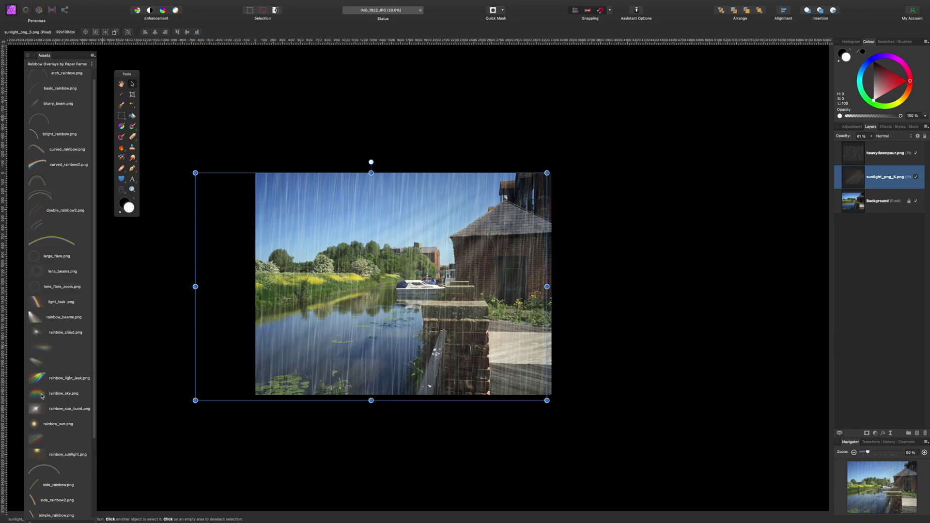
drag(82, 394, 387, 297)
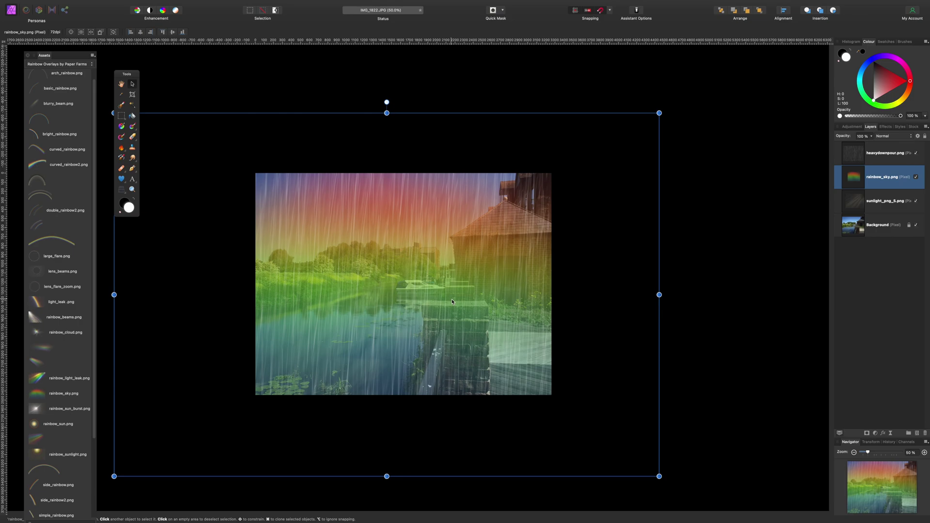
drag(659, 476, 547, 402)
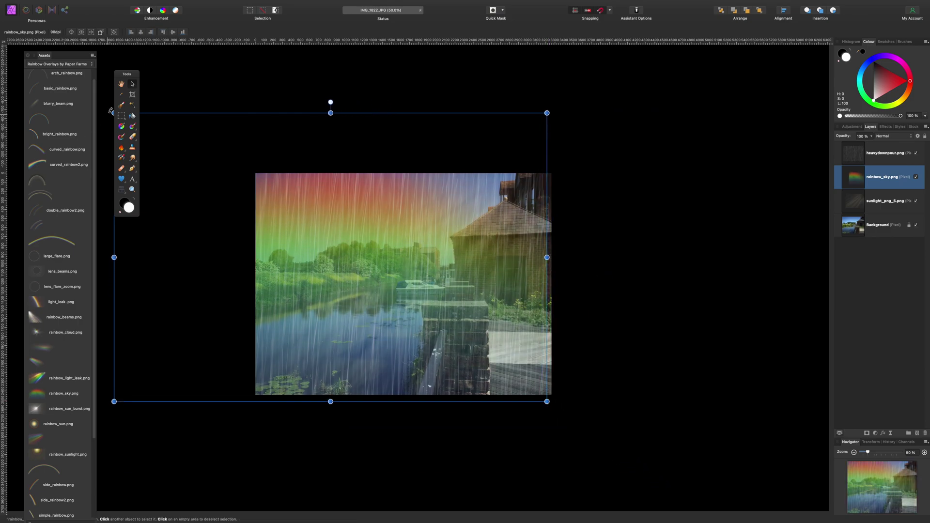
drag(112, 113, 224, 173)
drag(373, 273, 341, 226)
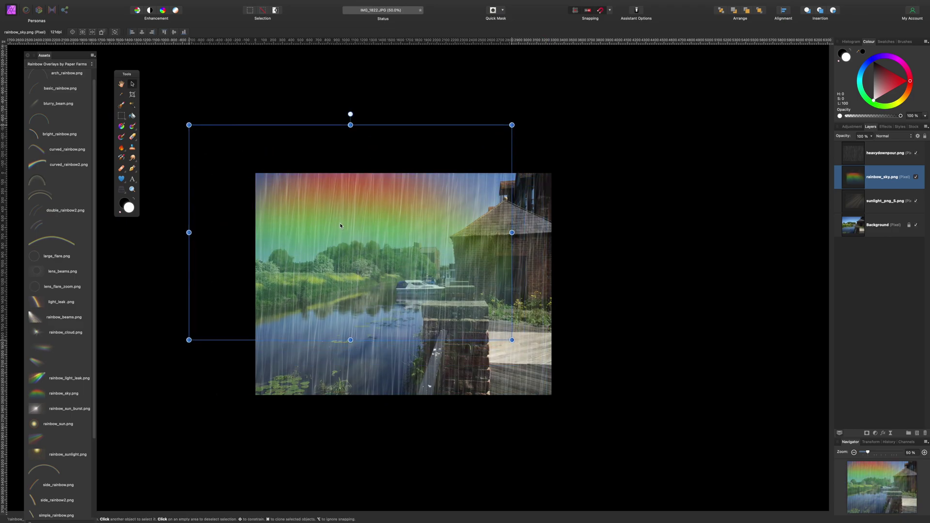
right_click(877, 182)
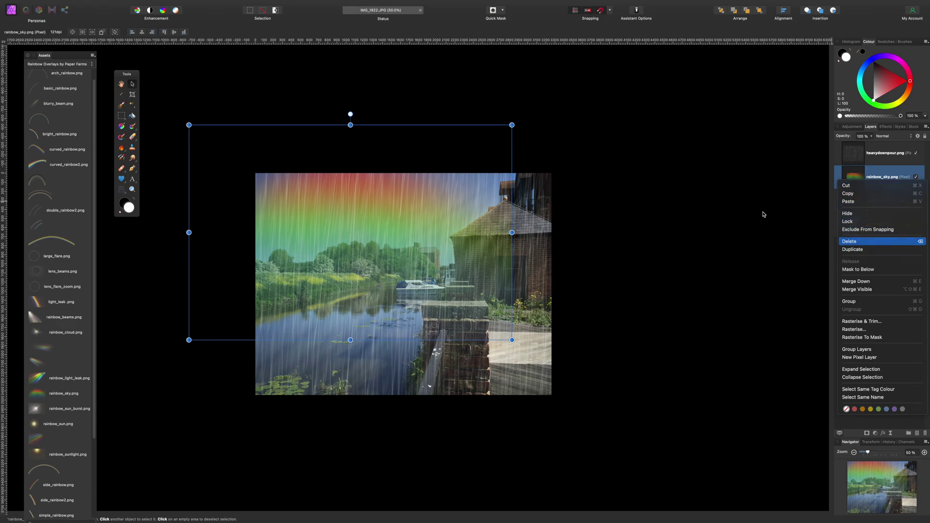
key(Return)
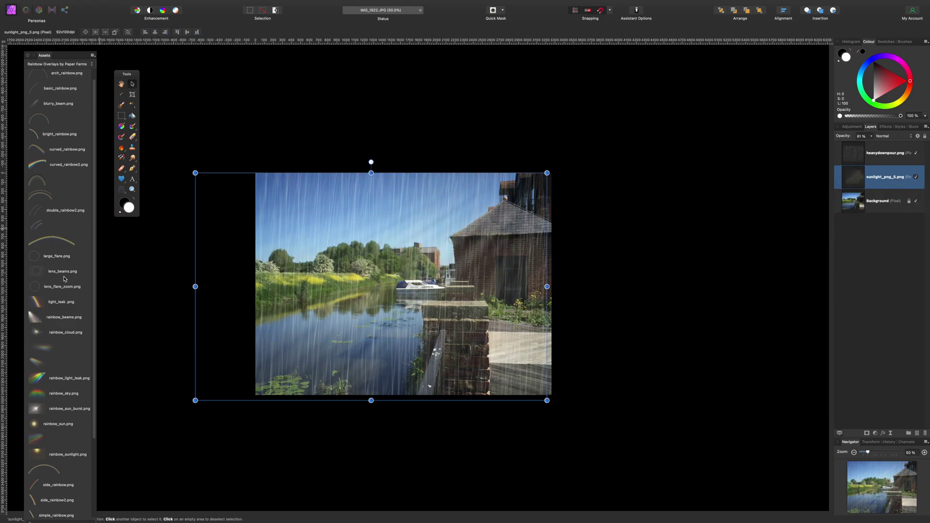
Step: Drop light_leak.png onto the canvas as a new layer and scale it down
drag(54, 303, 392, 288)
drag(395, 287, 396, 284)
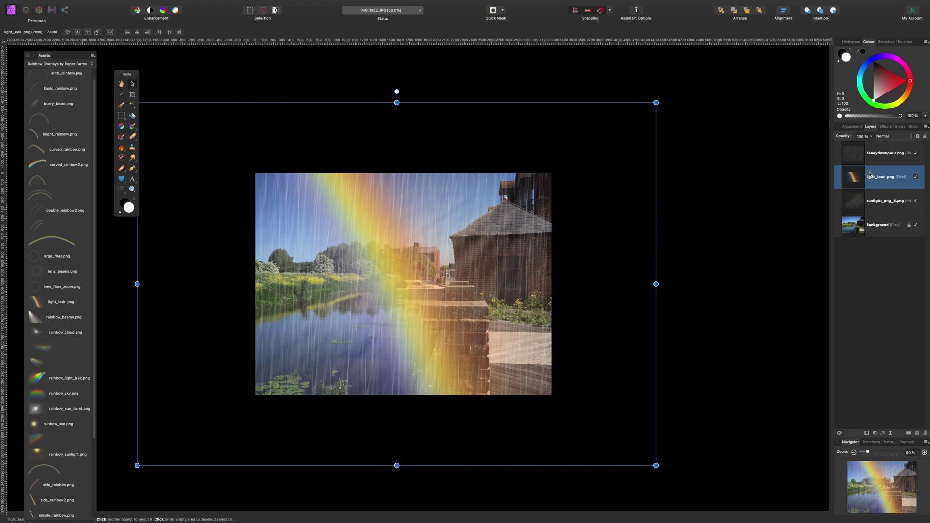
scroll(485, 329, up, 1)
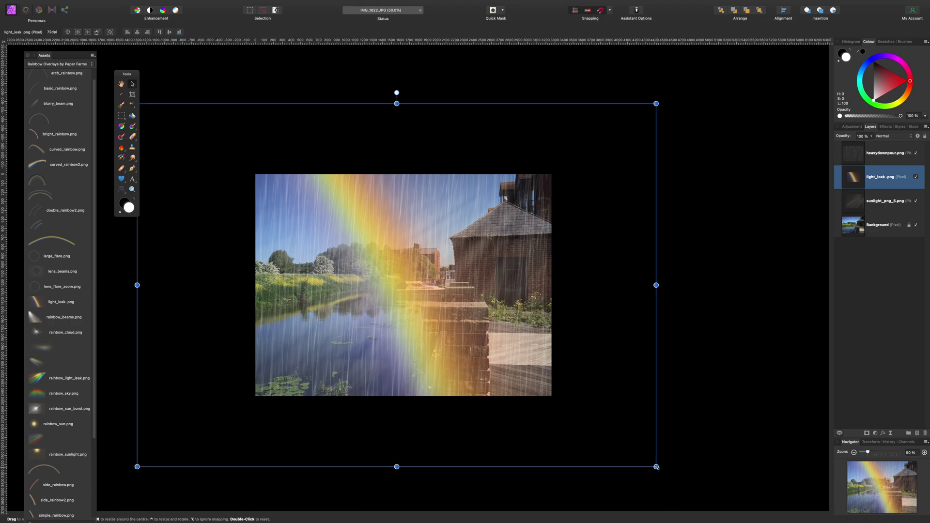
drag(655, 466, 576, 412)
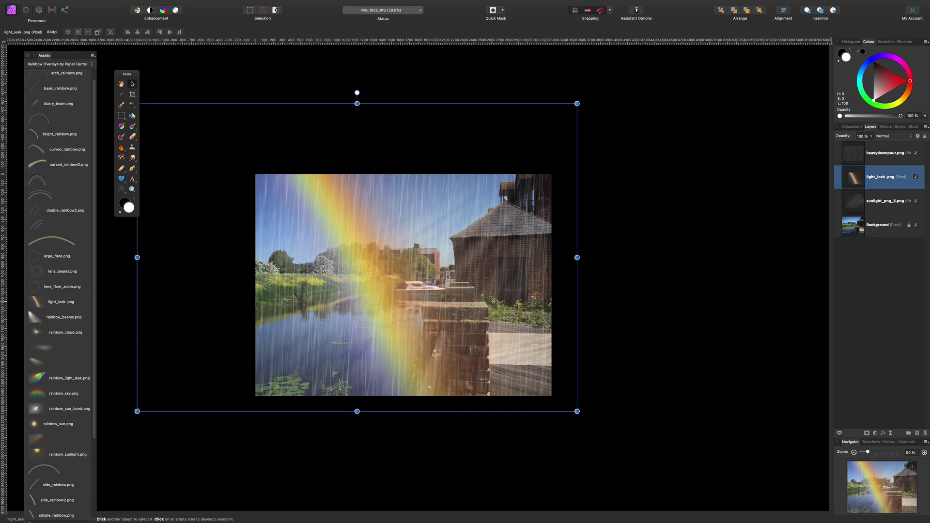
Step: Move the light_leak layer below sunlight_png_5.png, shrink it further and snap it to the photo's top
drag(889, 169, 884, 210)
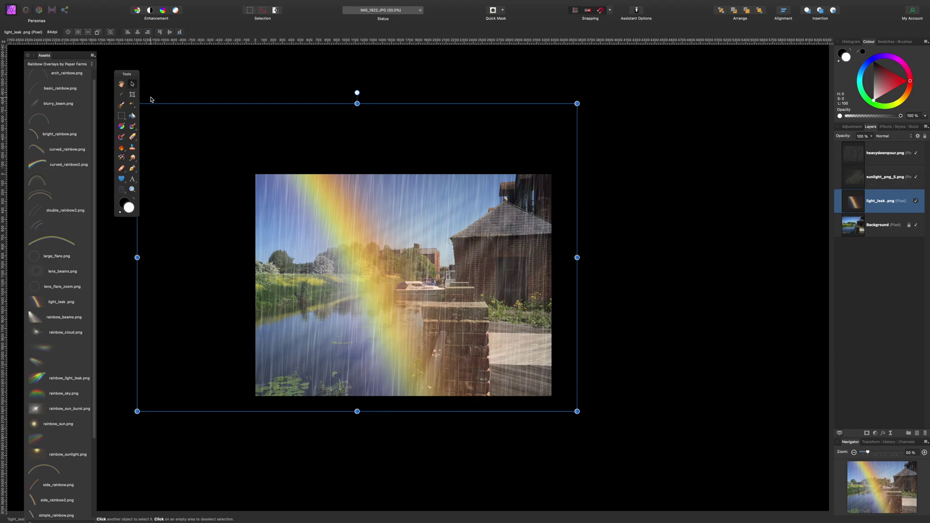
drag(132, 75, 214, 157)
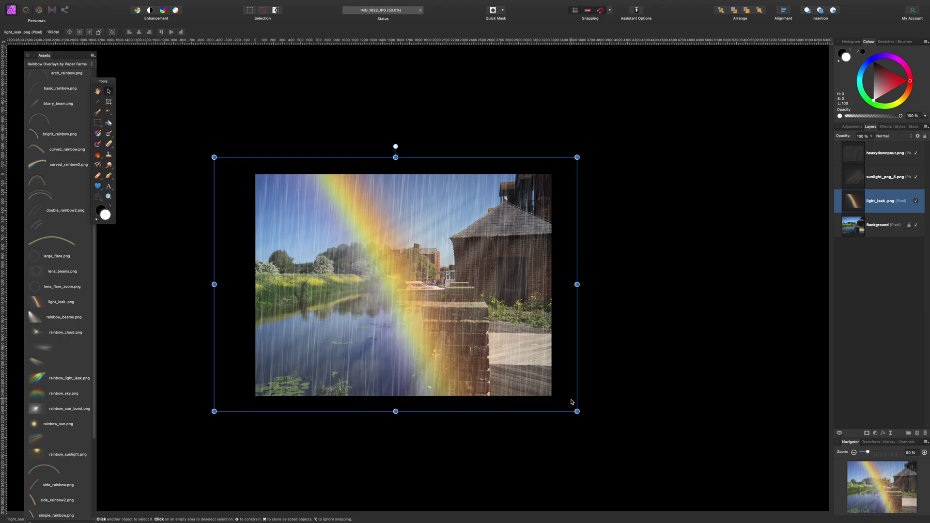
drag(577, 411, 563, 402)
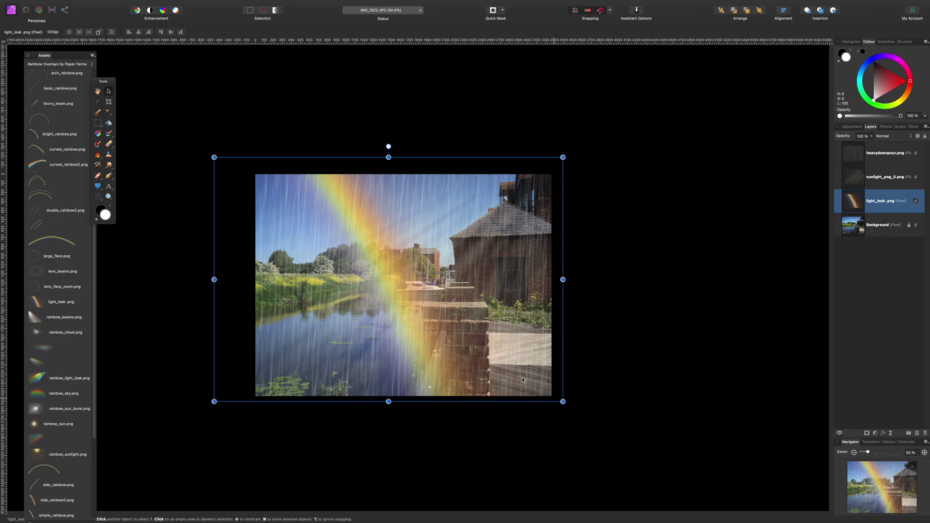
drag(242, 181, 318, 216)
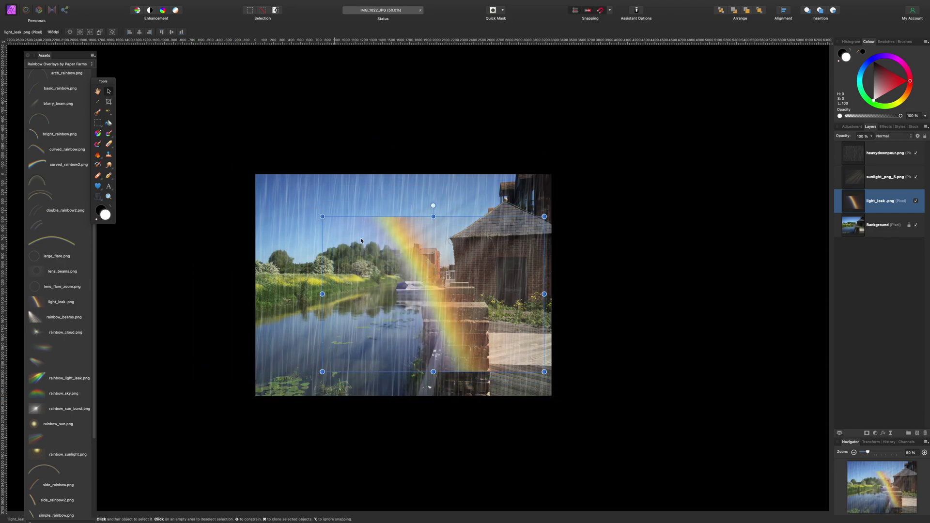
drag(440, 281, 376, 183)
drag(381, 238, 372, 214)
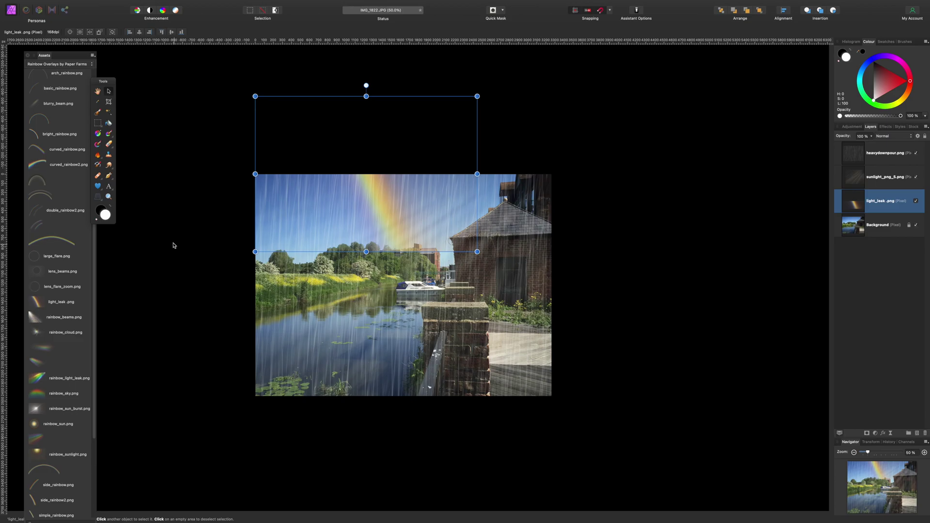
Step: Zoom in on the sky around the rainbow and select the Paint Brush with the Brushes panel
click(109, 196)
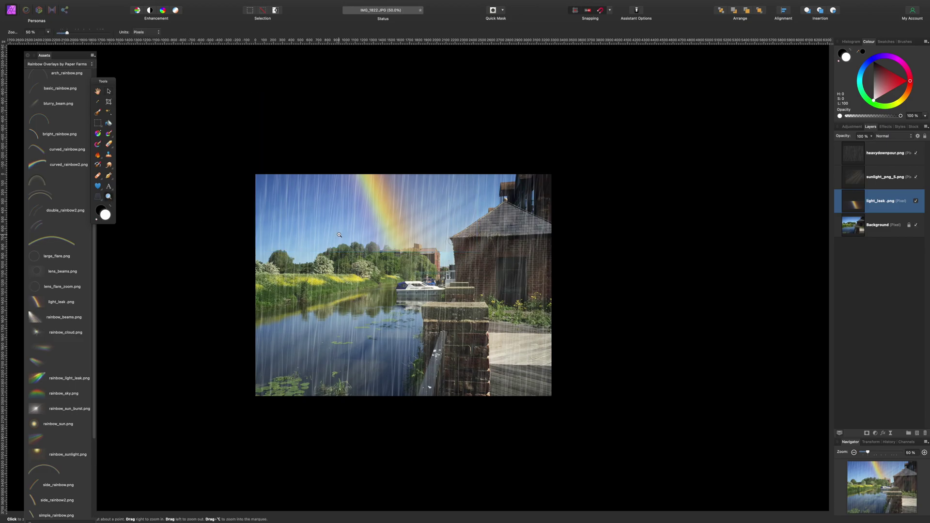
drag(339, 235, 638, 407)
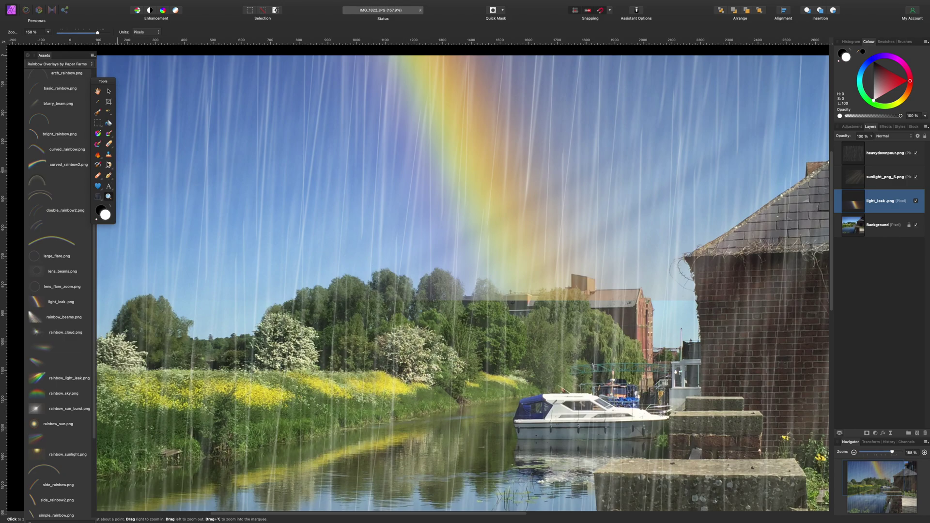
click(110, 144)
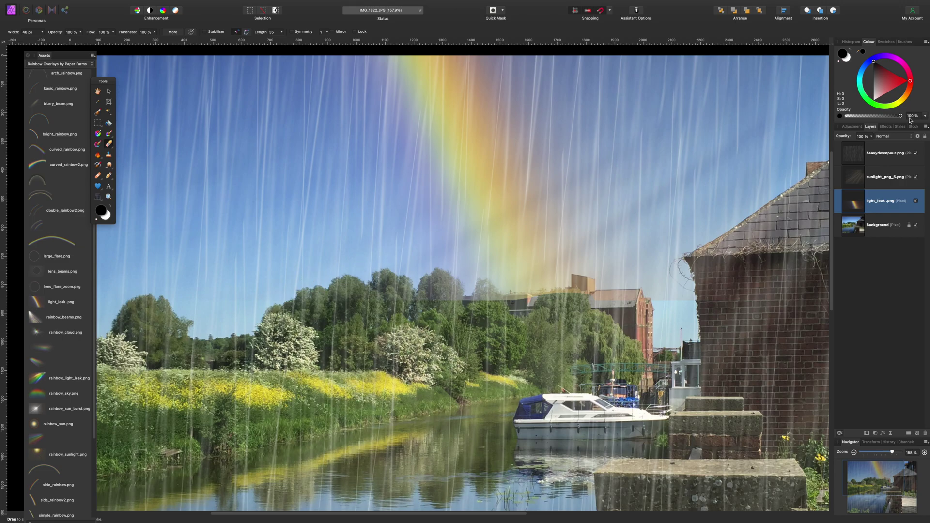
click(904, 42)
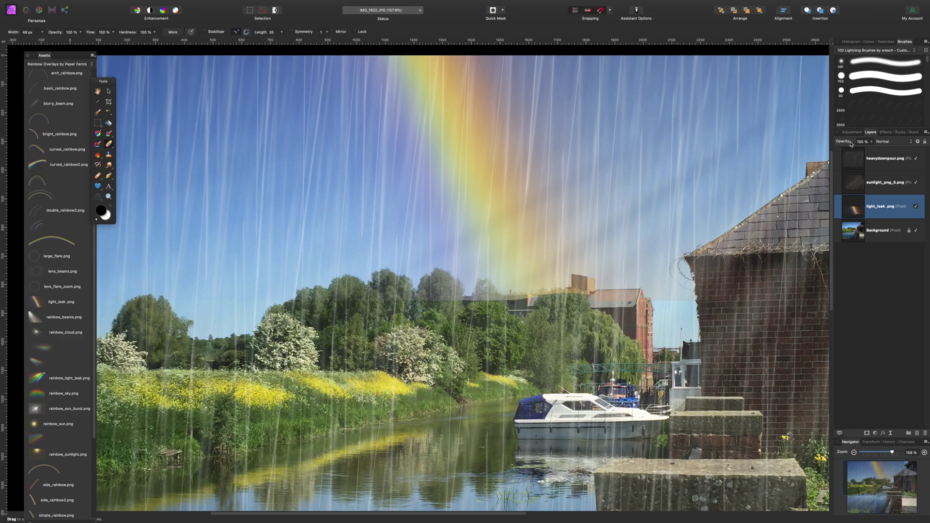
Step: Lower the light_leak layer opacity to 65% and choose the soft 391 px brush
key(7)
key(5)
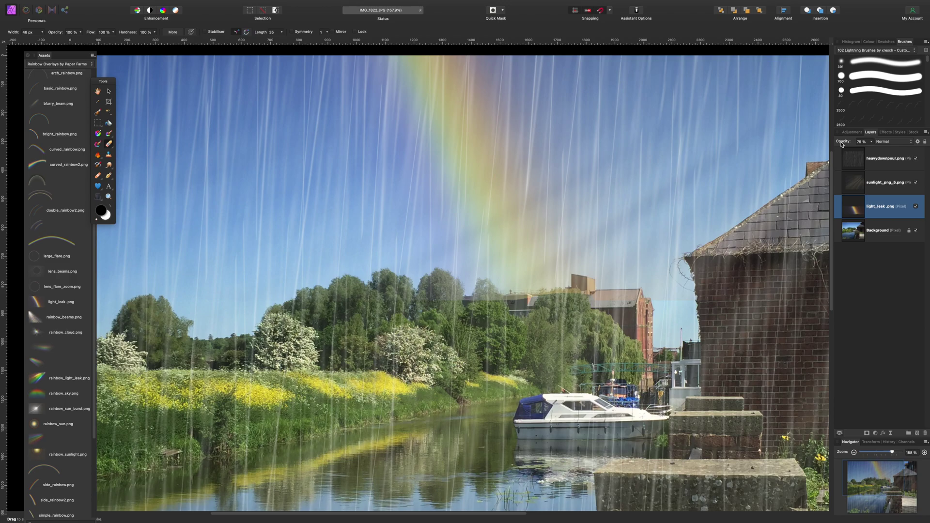
drag(840, 144, 839, 144)
click(875, 68)
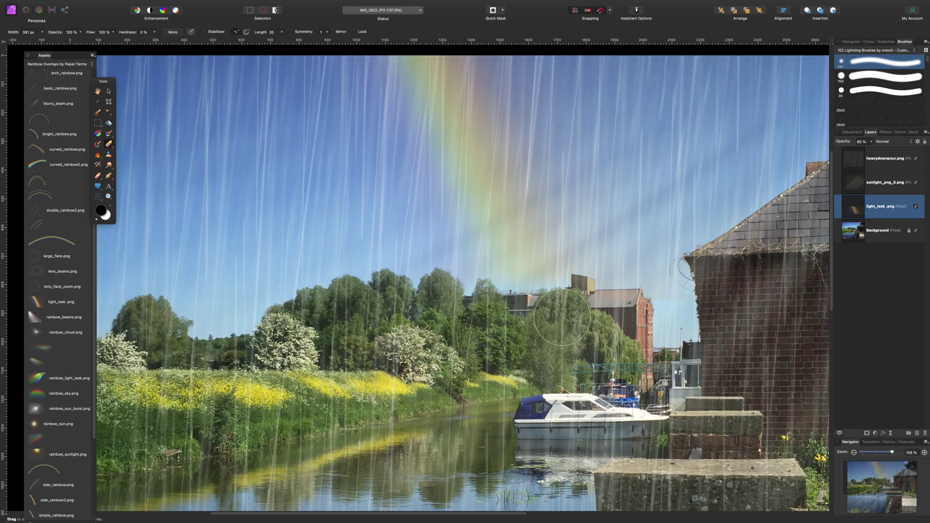
scroll(422, 227, up, 1)
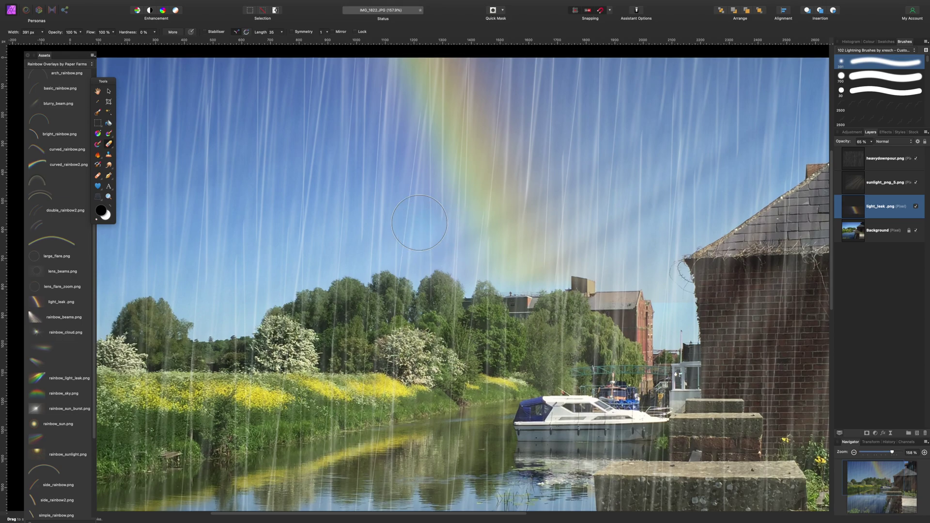
scroll(423, 227, down, 5)
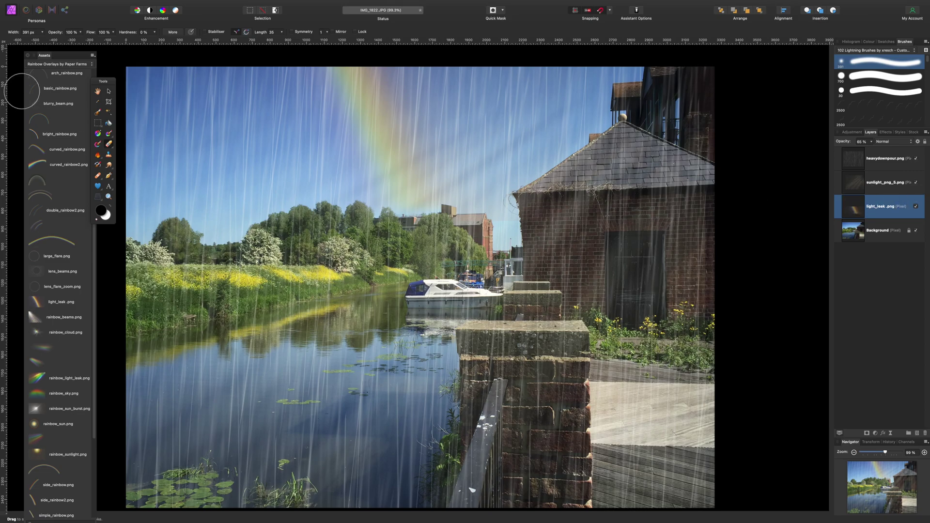
Step: Nudge the light_leak rainbow slightly down with the Move tool, then select the heavydownpour layer
key(v)
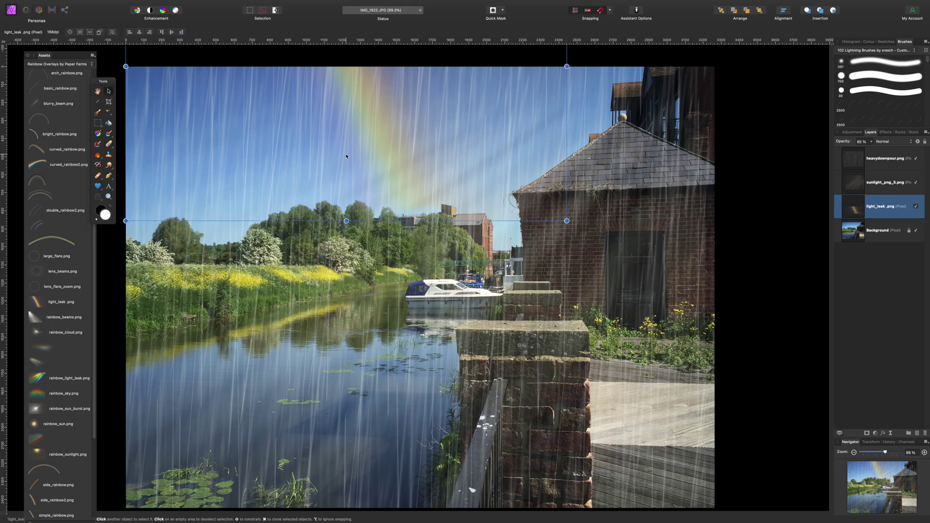
drag(347, 157, 347, 161)
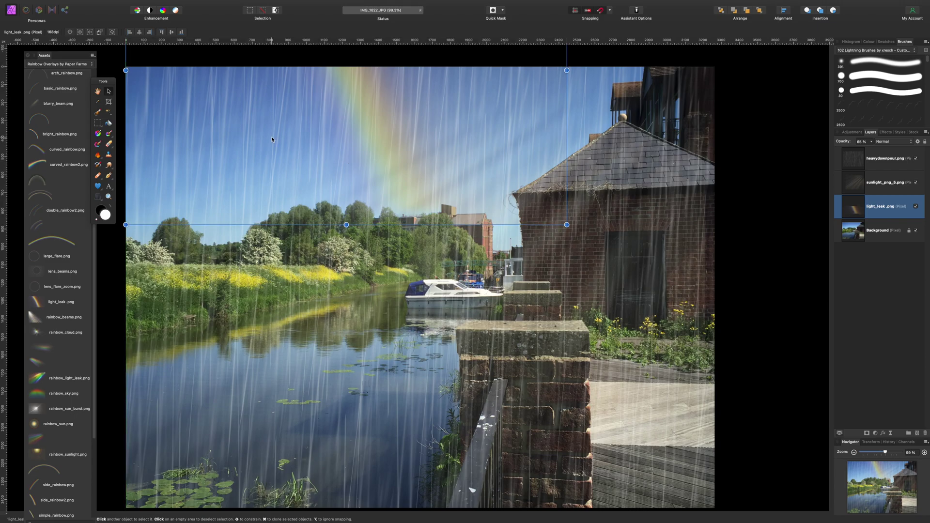
click(391, 261)
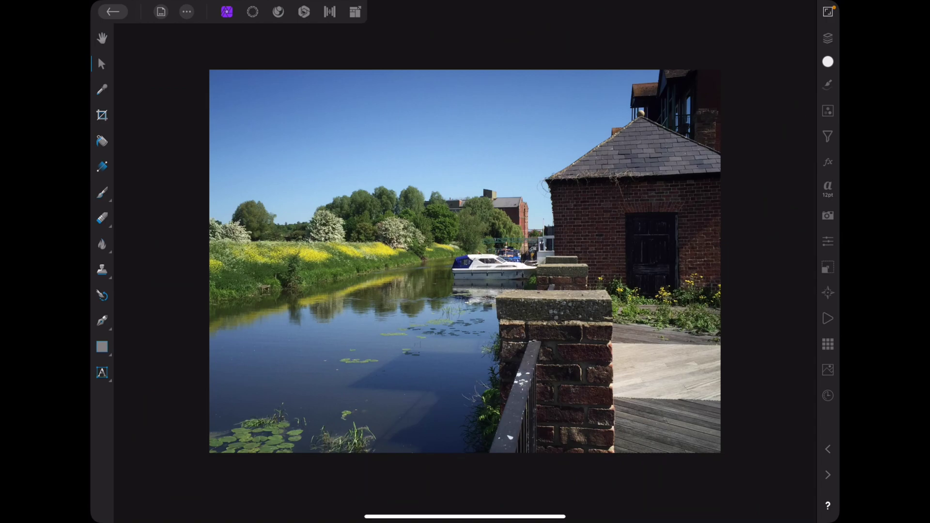
Step: In Assets, switch via Rain Overlays to Sunlight by Paper Farms and pick a Sunlight PNG ray asset
click(827, 344)
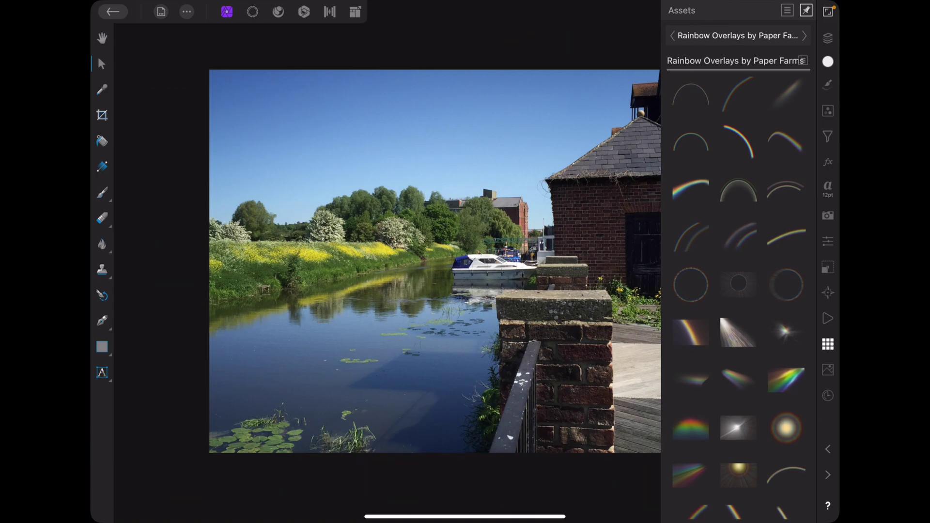
click(690, 34)
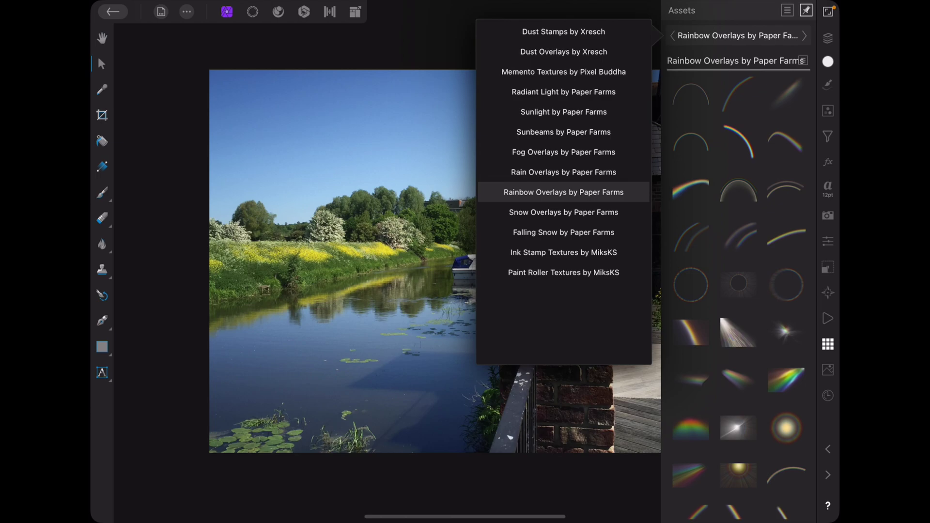
click(490, 171)
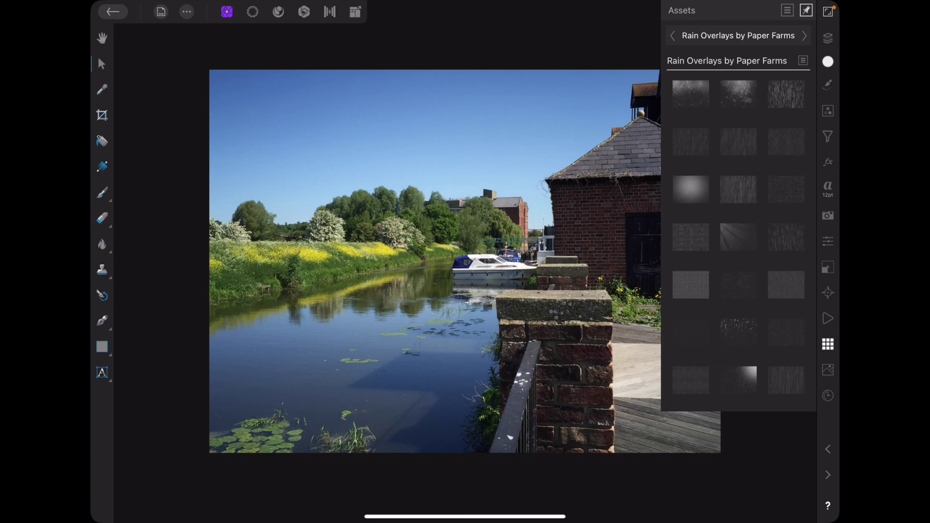
click(702, 37)
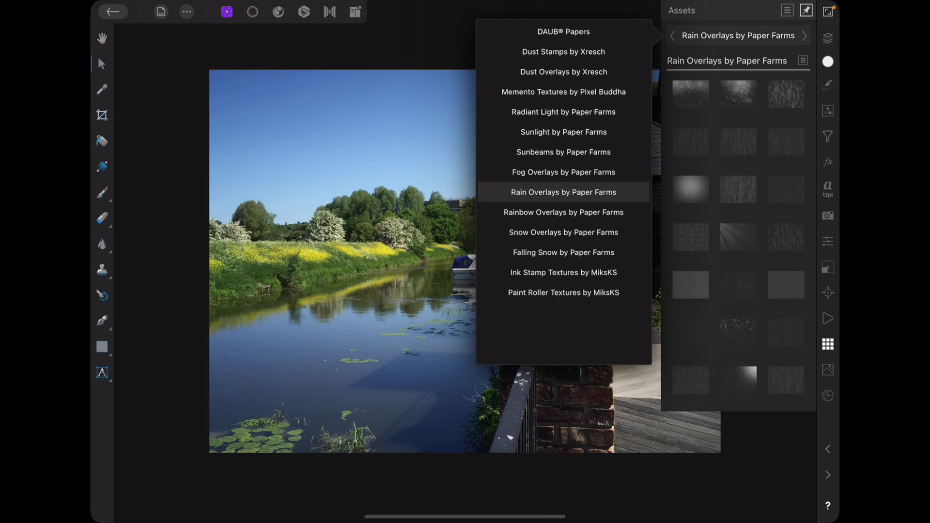
click(563, 132)
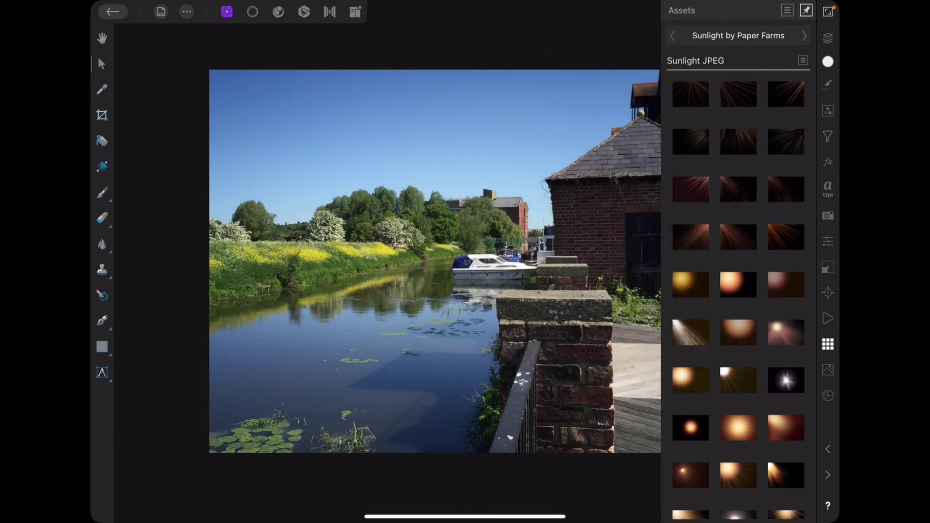
scroll(738, 291, down, 15)
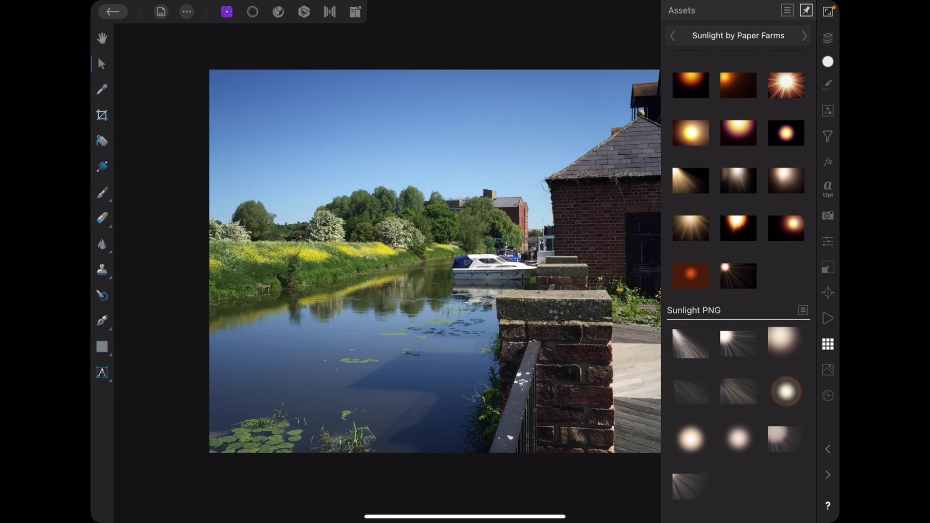
click(740, 389)
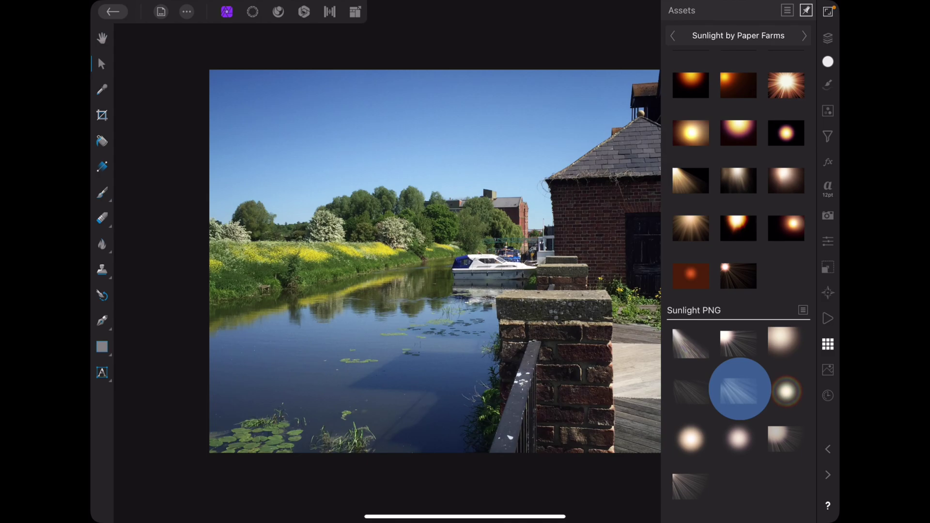
Step: Flip the sunbeams horizontally and resize them to fit over the photo
click(828, 342)
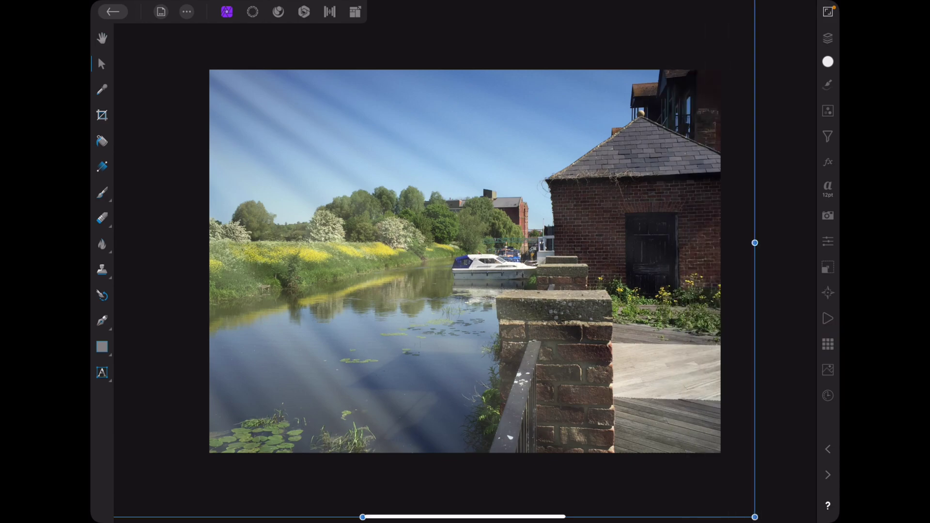
scroll(371, 278, down, 5)
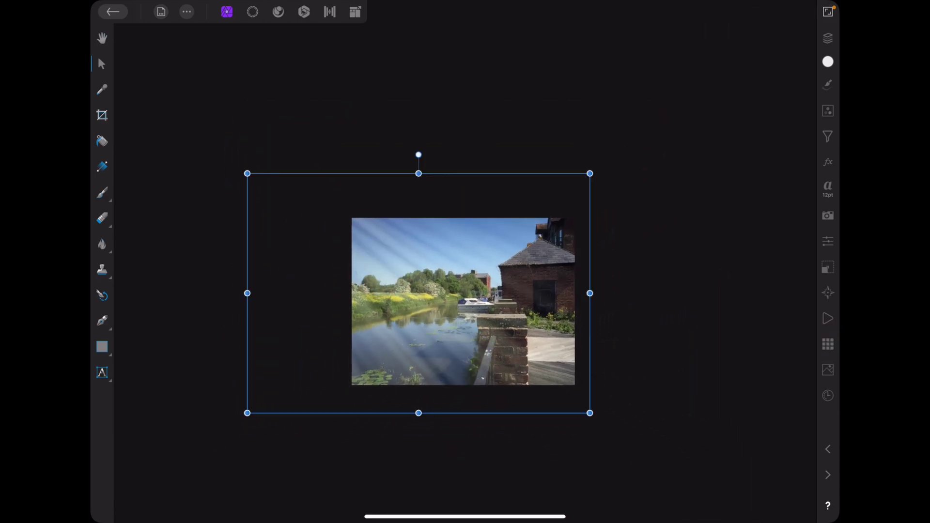
drag(247, 293, 742, 293)
drag(589, 293, 331, 293)
drag(741, 412, 613, 385)
drag(481, 277, 453, 314)
drag(303, 210, 307, 212)
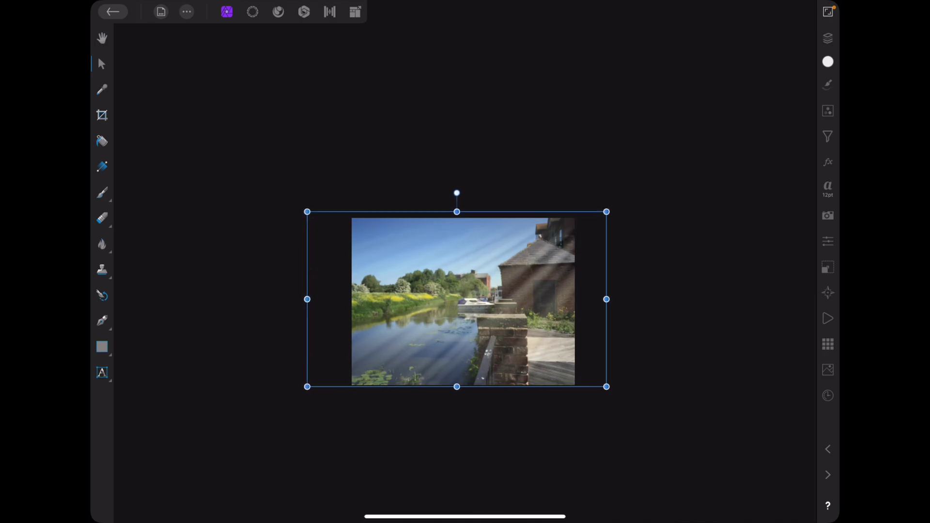
Step: Set the sunbeams layer opacity to 53%, deselect it, and zoom the view to Fit
click(828, 38)
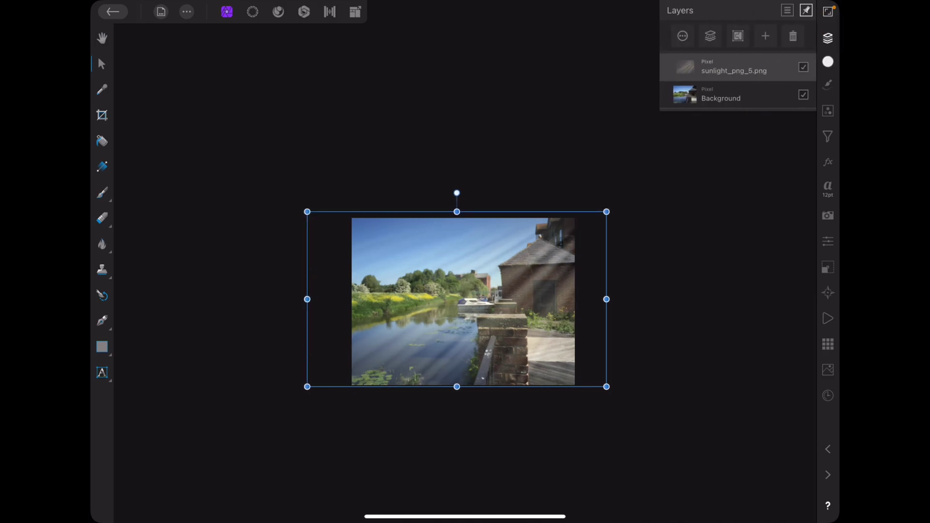
click(682, 36)
drag(799, 75, 738, 90)
click(474, 129)
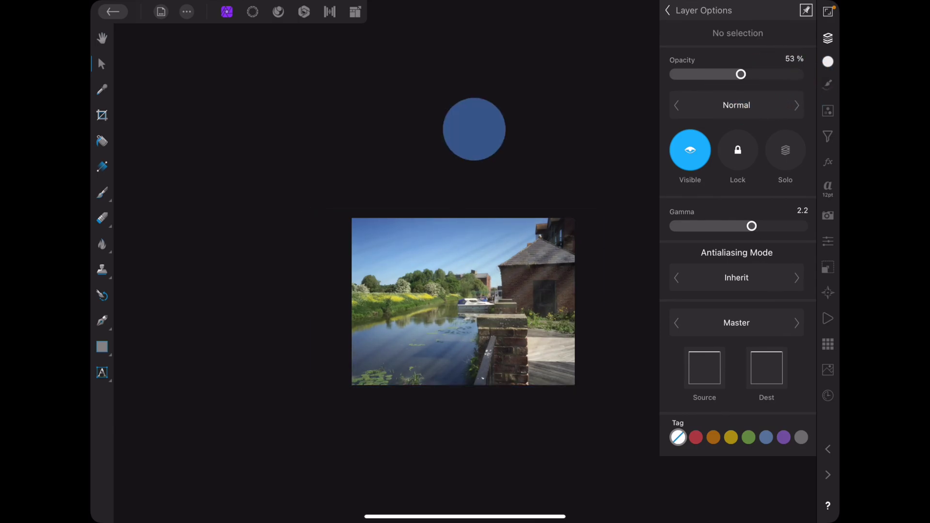
click(828, 292)
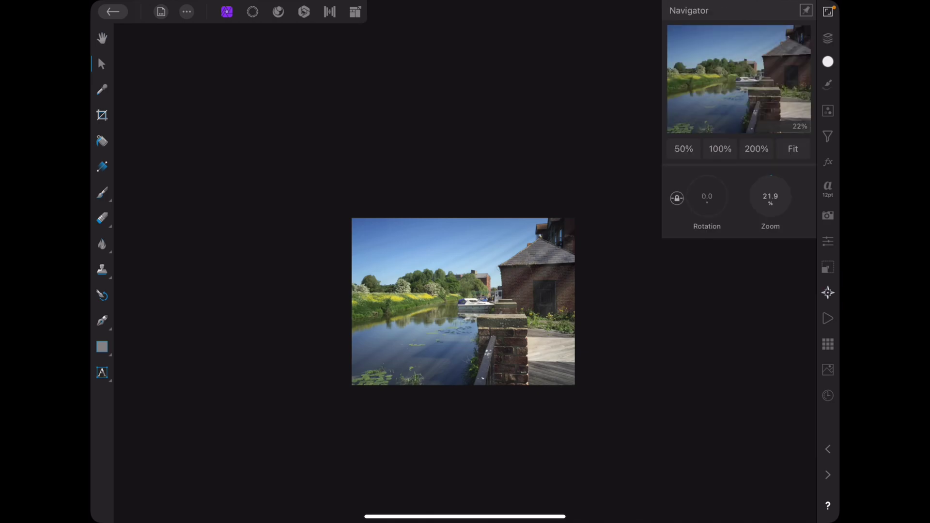
click(792, 148)
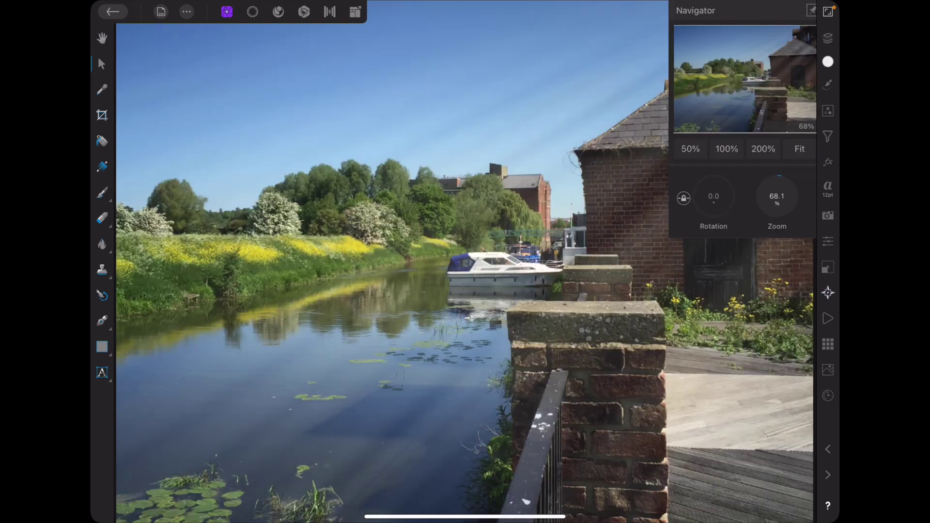
click(828, 292)
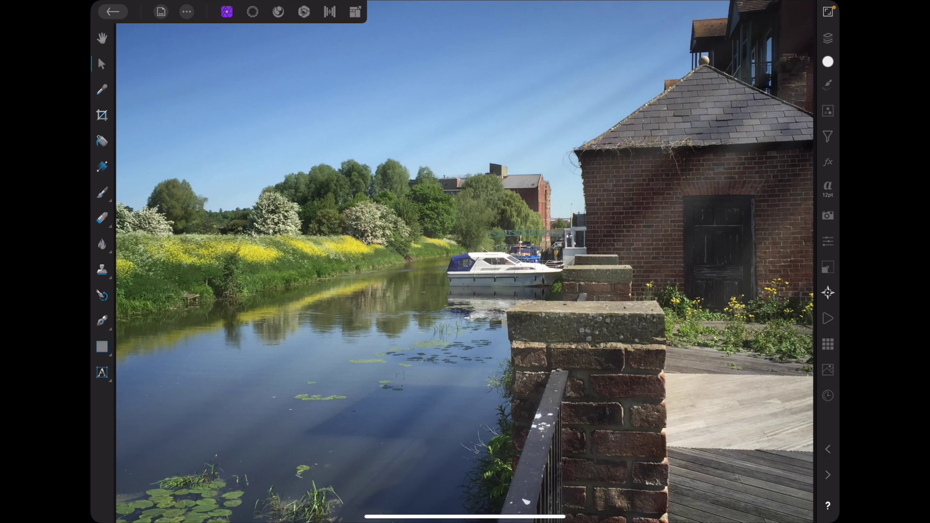
Step: Place a rain streak overlay from Rain Overlays by Paper Farms onto the photo
click(828, 344)
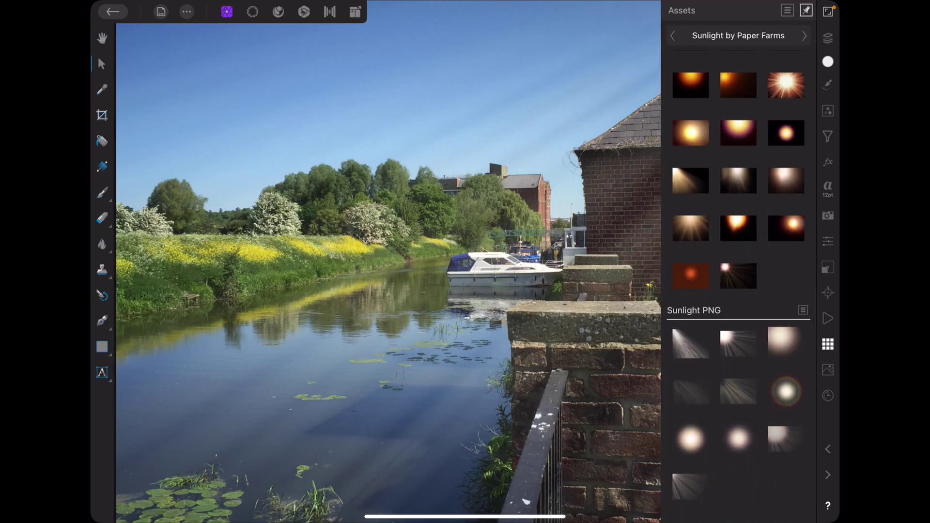
click(710, 32)
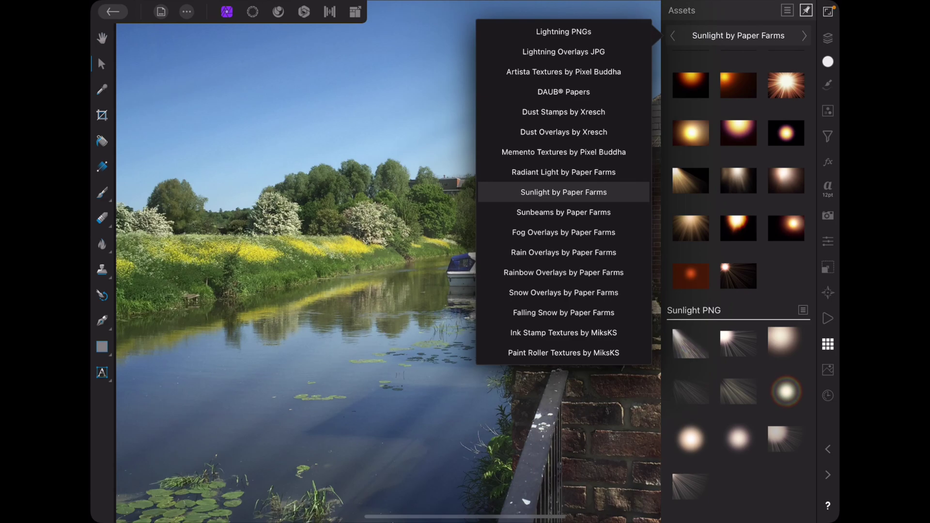
click(527, 253)
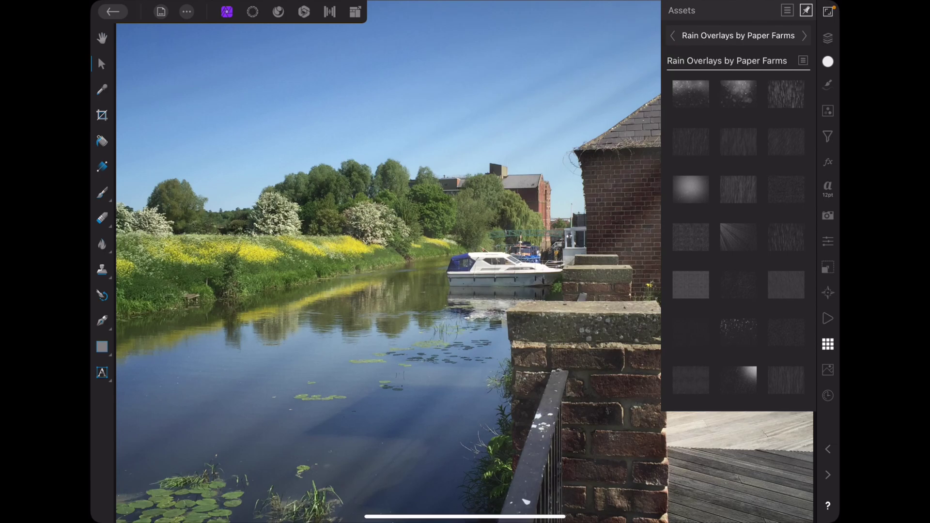
click(787, 238)
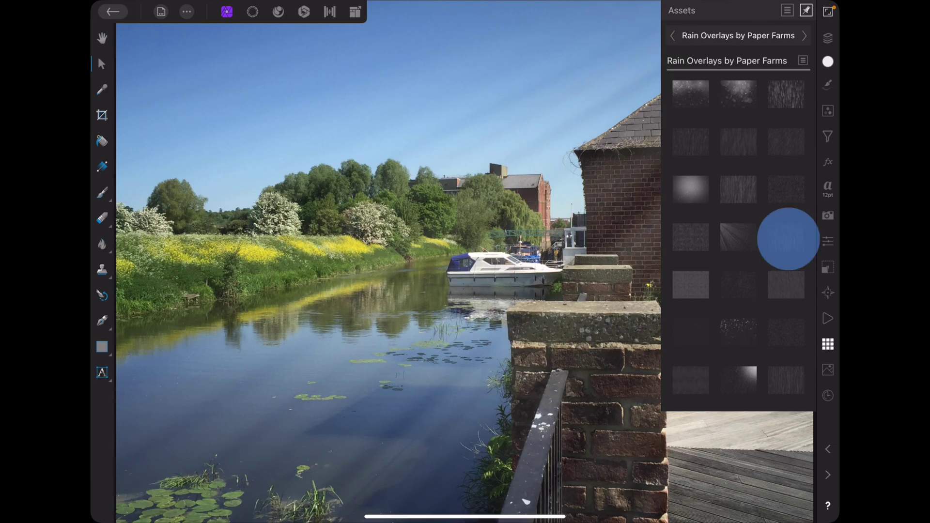
drag(788, 239, 457, 244)
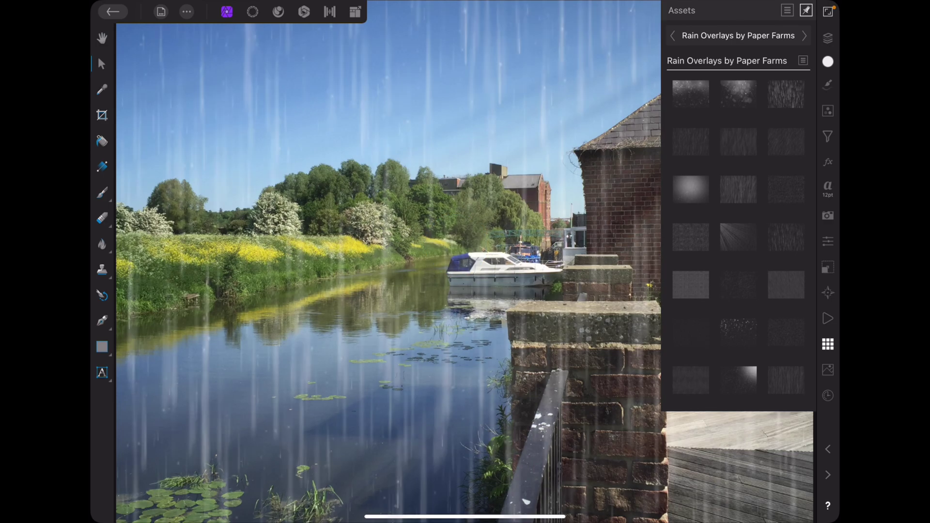
Step: Trim the rain overlay's top and bottom edges to the photo, fit the view, and show asset categories
scroll(391, 285, down, 5)
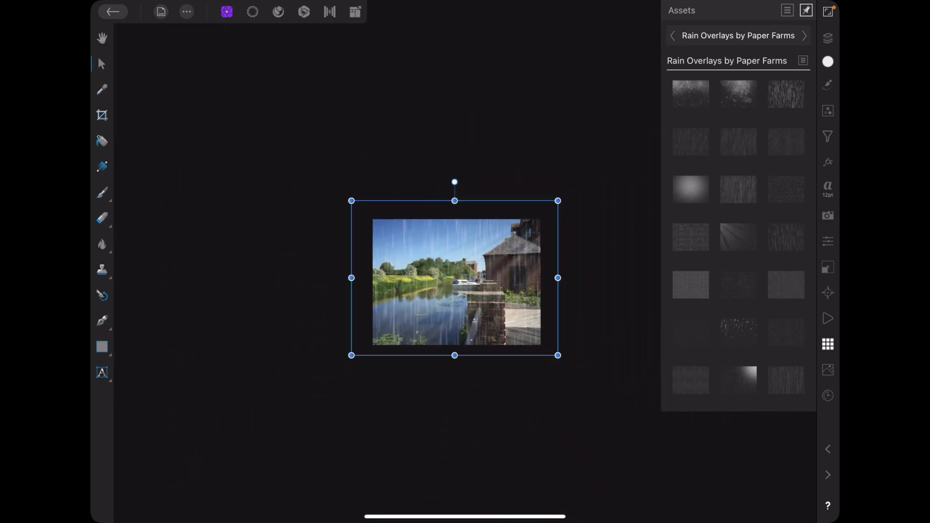
drag(454, 356, 455, 349)
drag(455, 201, 455, 219)
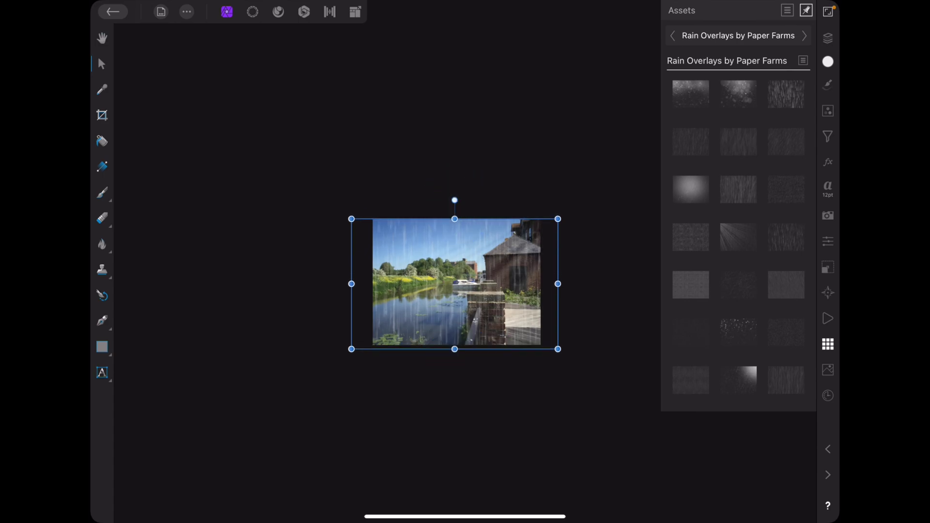
click(828, 292)
click(792, 148)
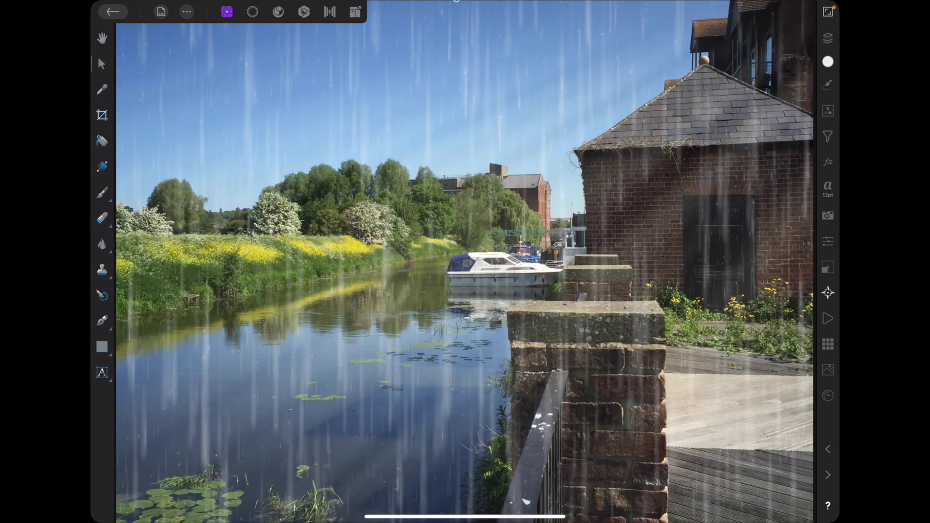
click(828, 344)
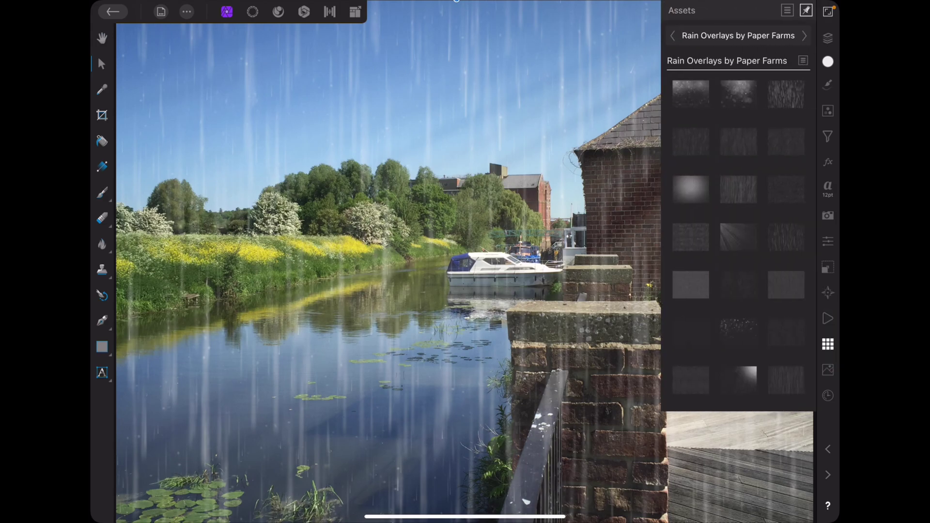
click(692, 36)
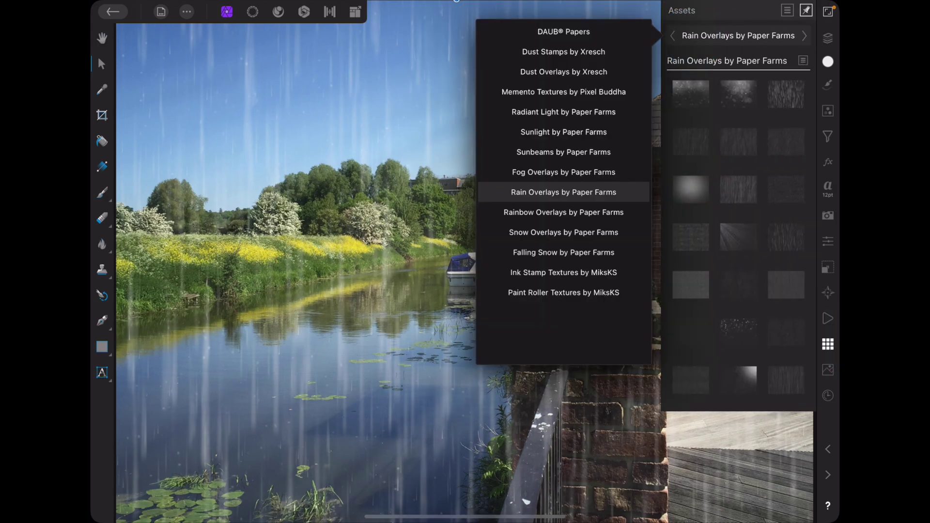
Step: Add a wide rainbow arc from Rainbow Overlays by Paper Farms and raise it on the photo
click(532, 212)
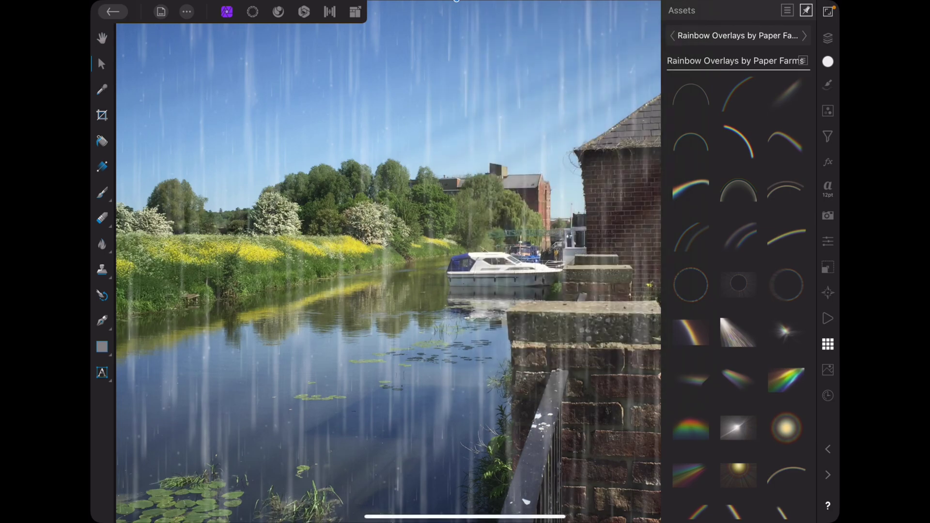
drag(786, 236, 401, 246)
scroll(361, 303, down, 5)
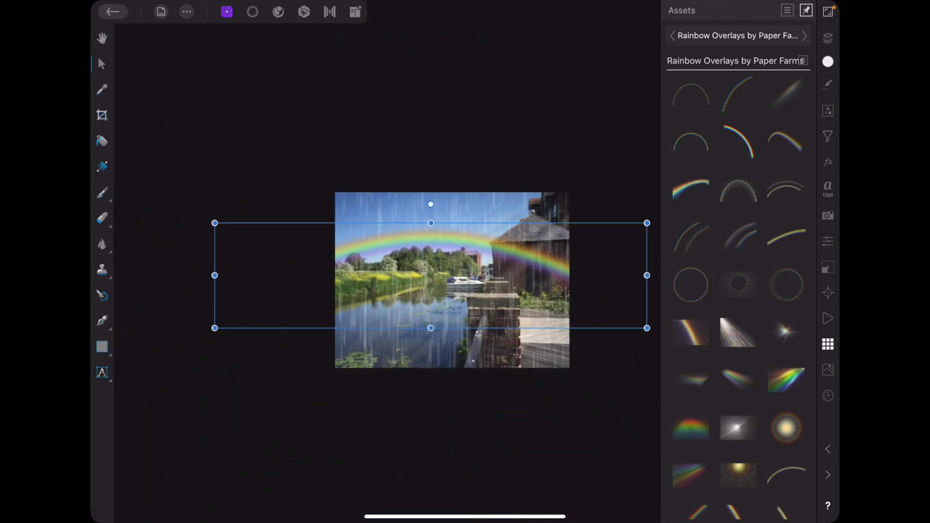
drag(480, 272, 480, 235)
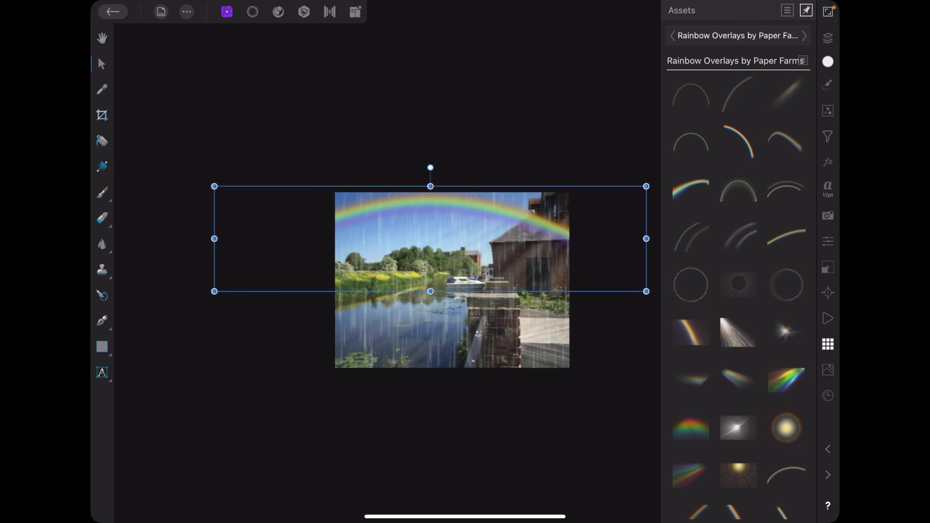
Step: Narrow, shrink and reposition the rainbow arc across the upper sky above the treeline
drag(646, 238, 623, 238)
drag(500, 247, 377, 207)
scroll(266, 384, left, 5)
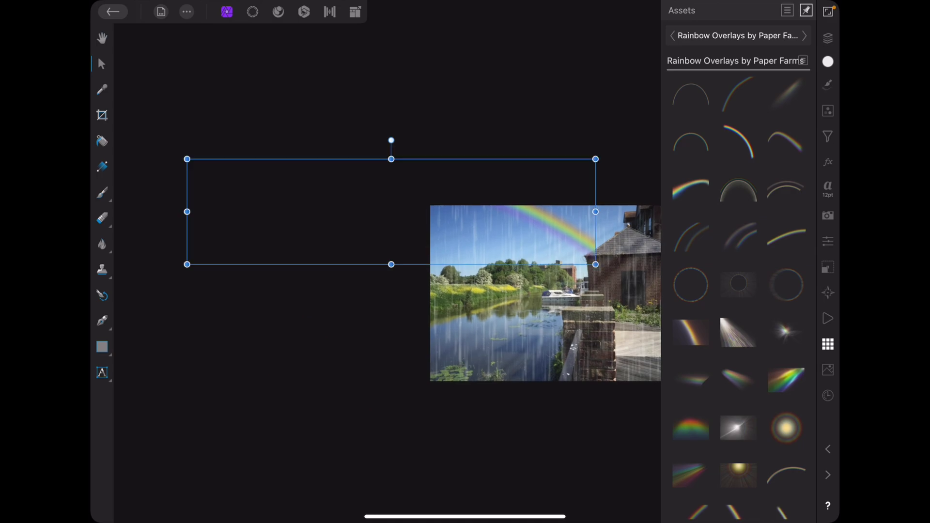
drag(187, 158, 345, 223)
mouse_move(473, 200)
mouse_down()
mouse_move(474, 190)
mouse_move(483, 210)
mouse_up()
drag(473, 265, 485, 238)
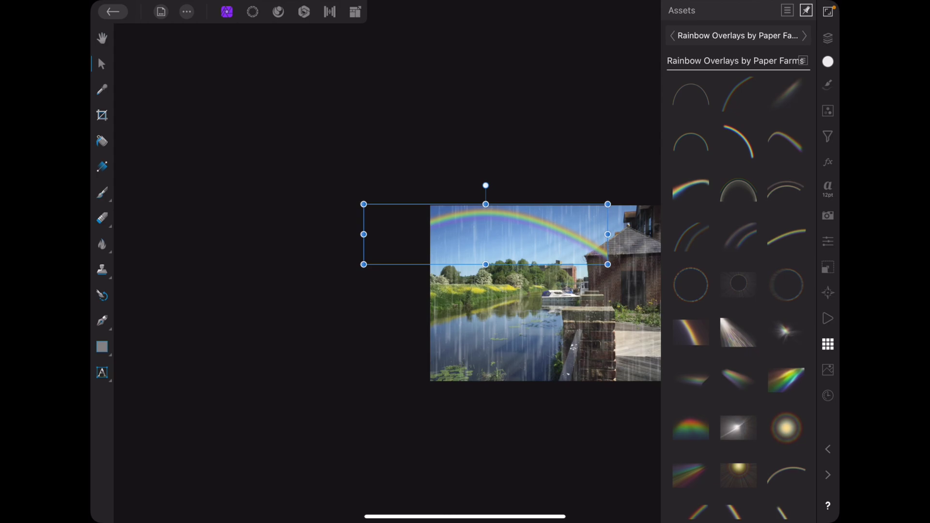
Step: Delete the horizon_rainbow.png layer
click(828, 38)
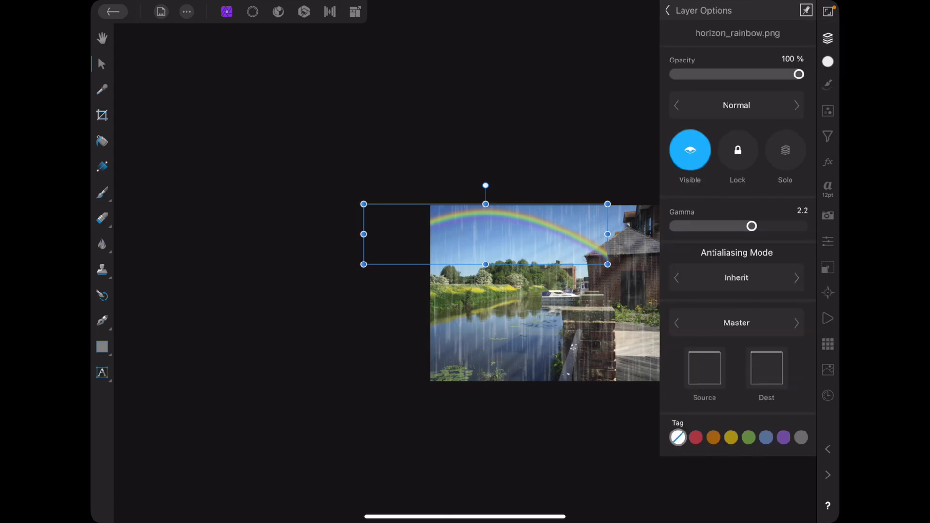
click(669, 10)
click(793, 36)
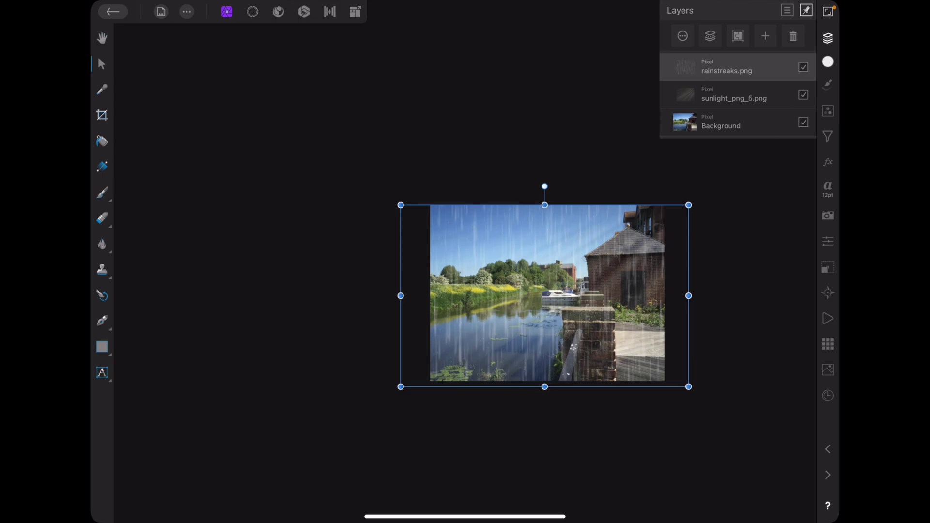
Step: Drag a diagonal rainbow asset onto the photo and move it up and left
click(828, 343)
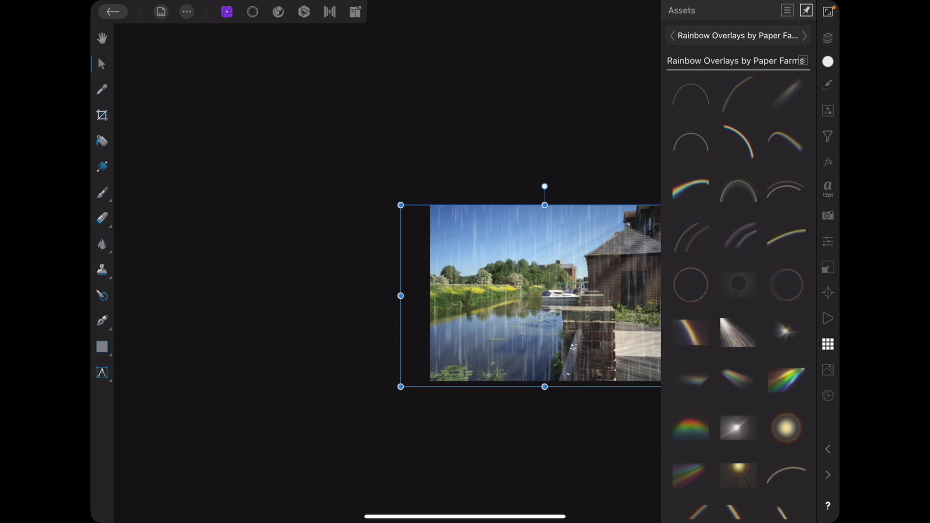
drag(717, 405, 708, 272)
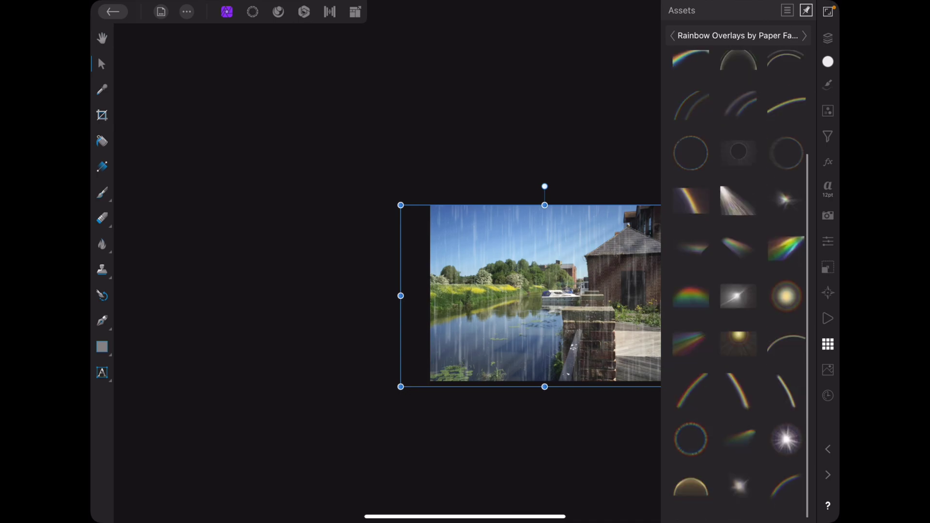
mouse_move(741, 388)
mouse_down()
mouse_move(684, 338)
mouse_move(527, 247)
mouse_up()
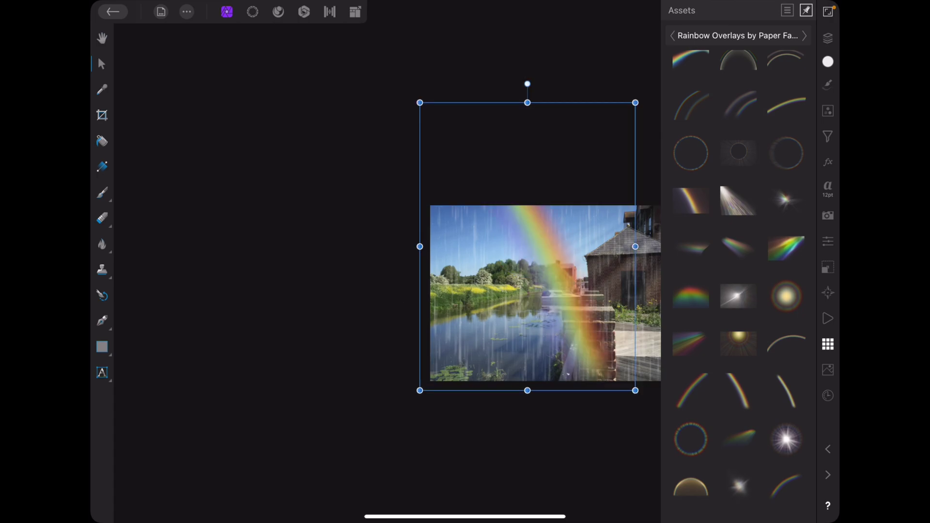
mouse_move(585, 314)
mouse_down()
mouse_move(530, 207)
mouse_move(571, 212)
mouse_move(550, 232)
mouse_move(512, 237)
mouse_move(500, 267)
mouse_move(487, 227)
mouse_move(496, 237)
mouse_up()
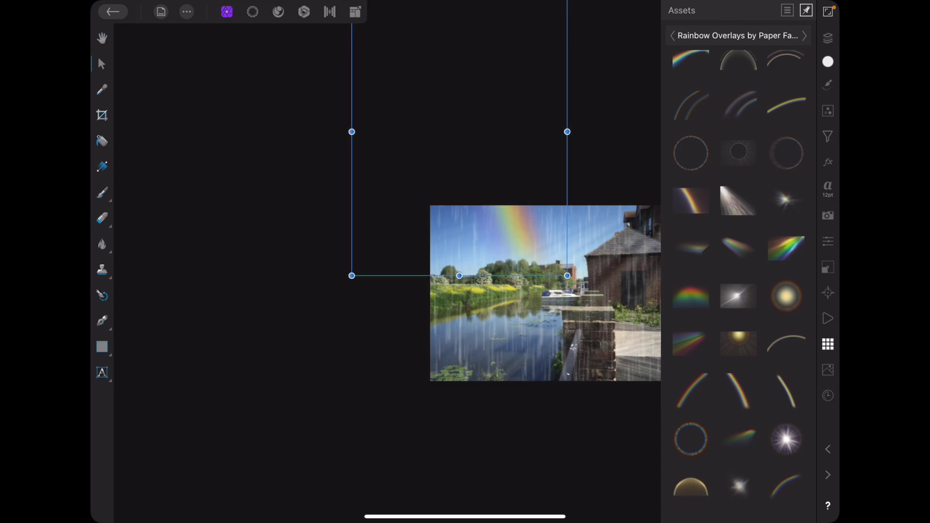
Step: Fit the view and nudge the rainbow down and right so its base reaches the field
click(828, 293)
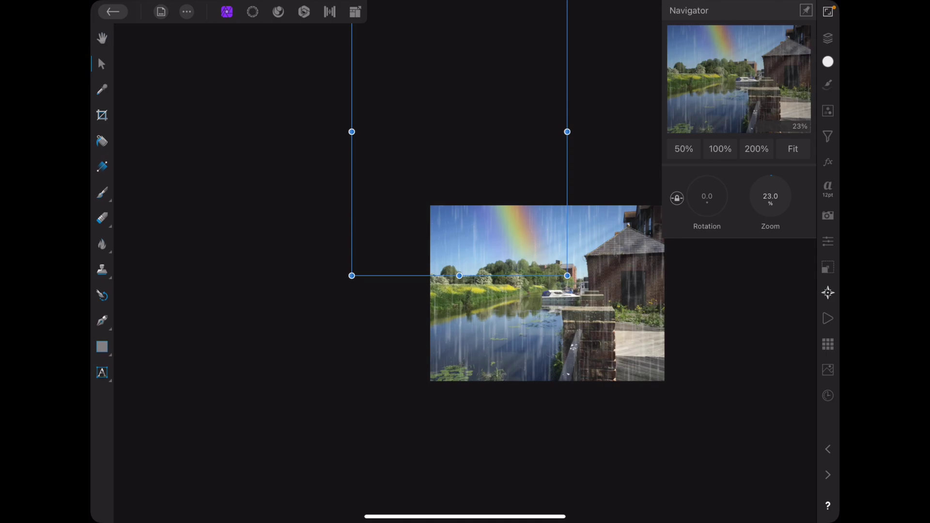
click(792, 149)
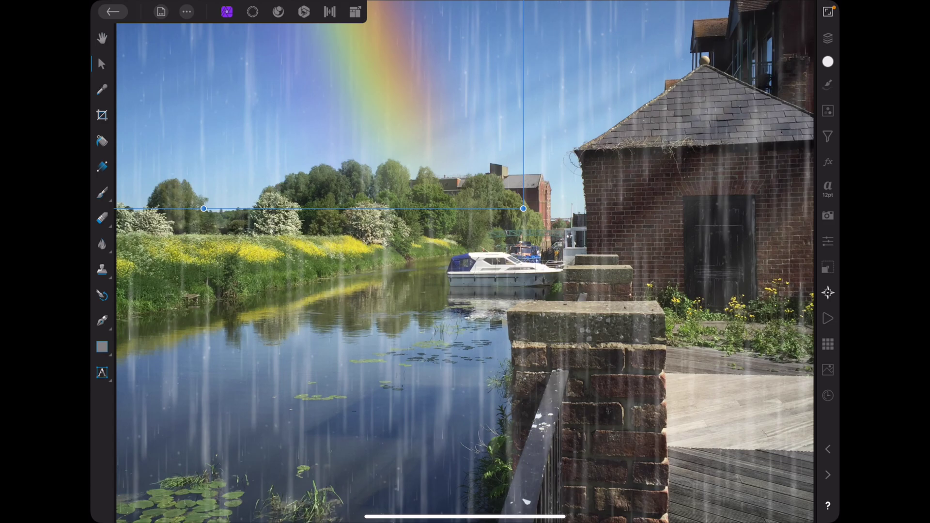
drag(382, 94, 389, 110)
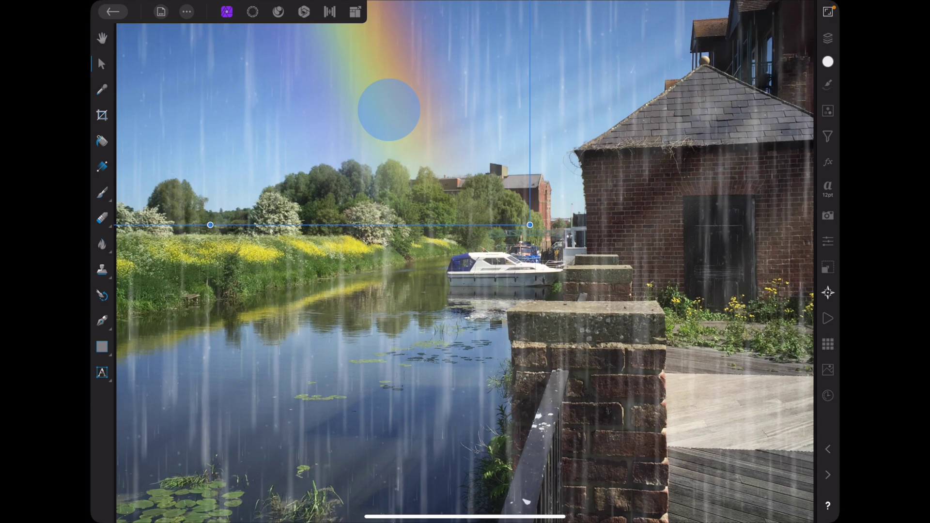
drag(389, 110, 398, 122)
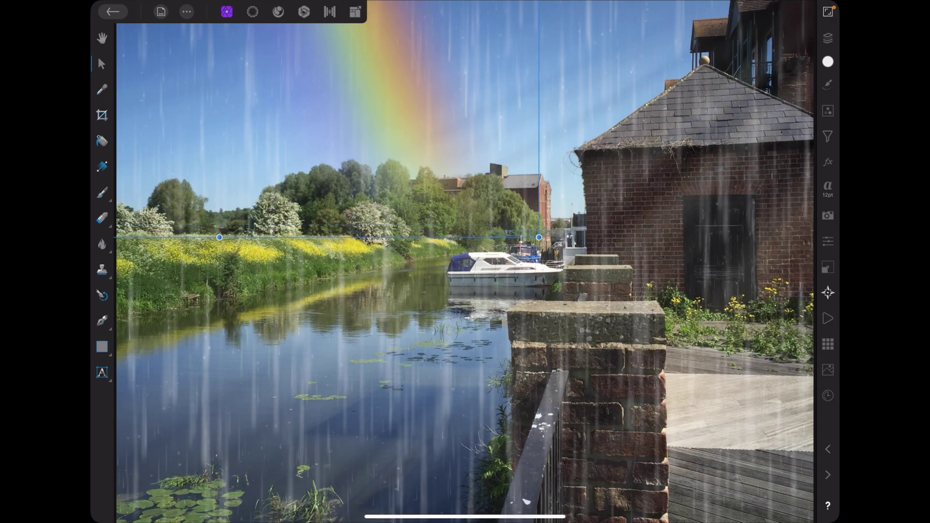
Step: Erase the rainbow's base above the trees with a low-hardness Erase Brush, replacing the hard stroke
click(102, 217)
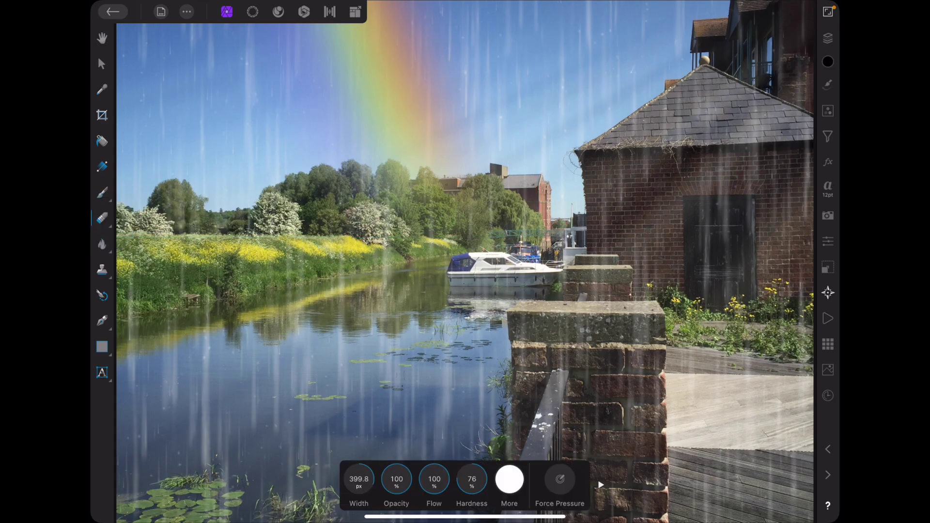
mouse_move(469, 242)
mouse_down()
mouse_move(487, 209)
mouse_move(467, 197)
mouse_move(392, 206)
mouse_up()
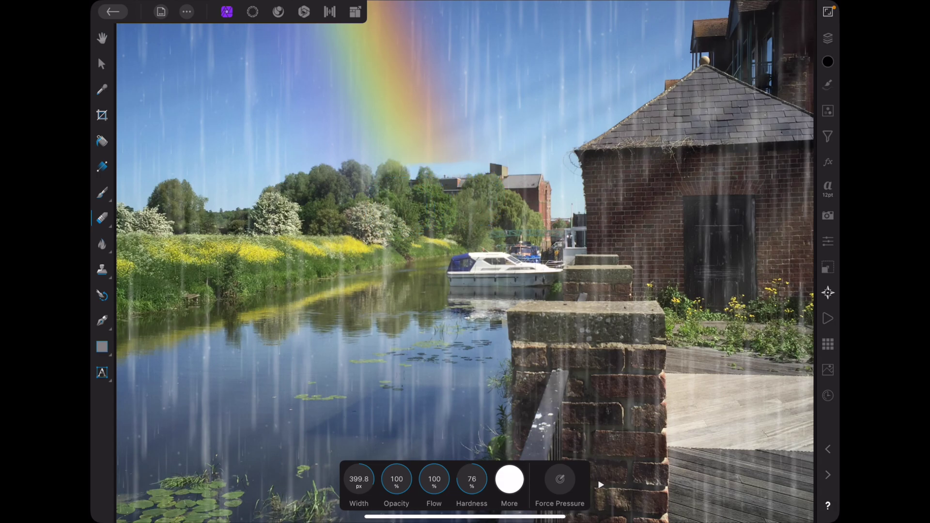
click(827, 449)
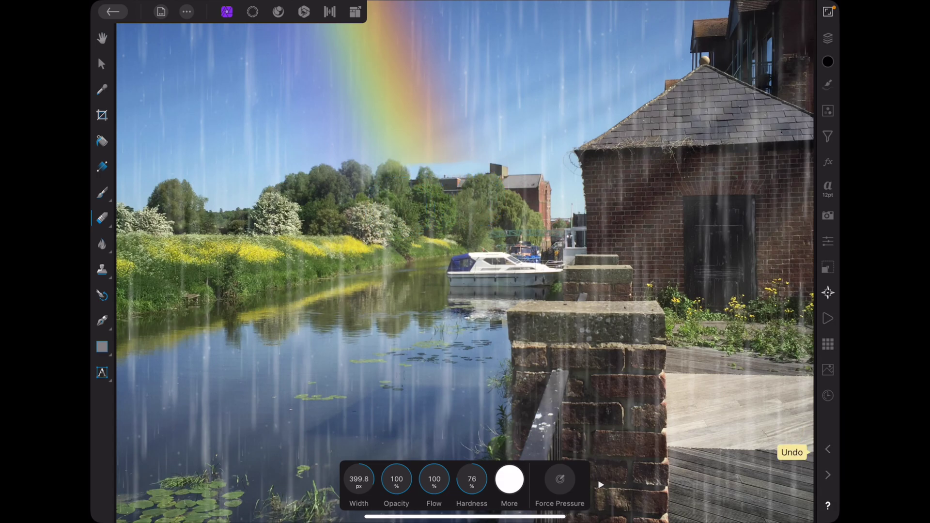
mouse_move(485, 472)
mouse_down()
mouse_move(490, 466)
mouse_move(458, 467)
mouse_up()
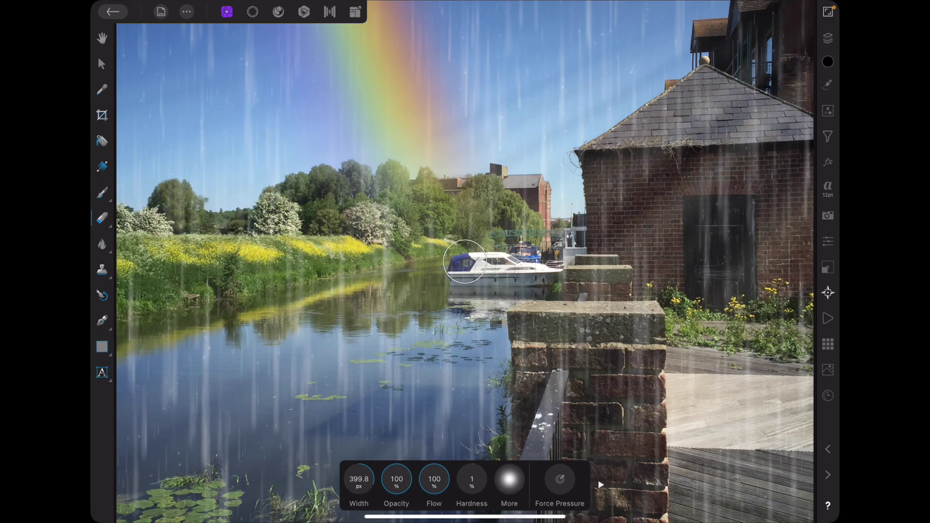
drag(454, 263, 419, 213)
mouse_move(435, 204)
mouse_down()
mouse_move(491, 193)
mouse_move(400, 202)
mouse_move(474, 195)
mouse_move(530, 206)
mouse_up()
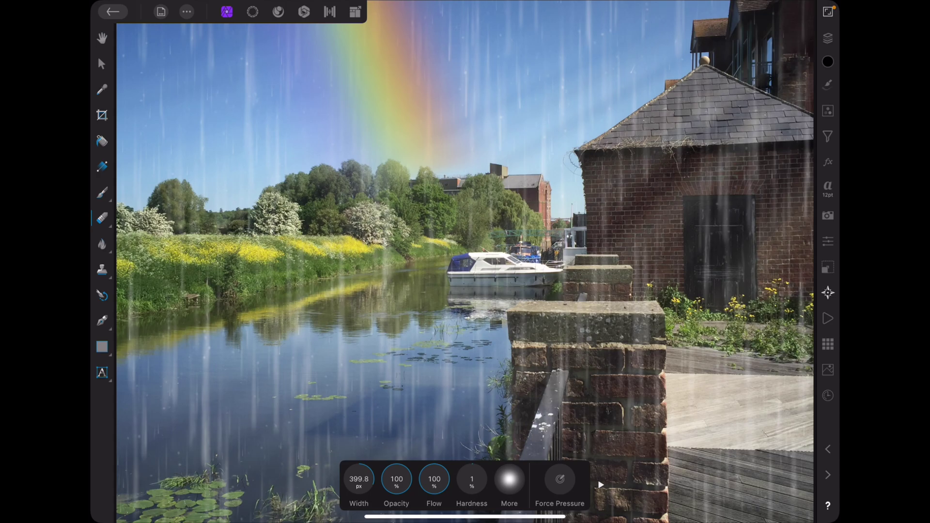
Step: Nudge the rainbow layer slightly left and down, then erase across its base along the treeline
click(101, 63)
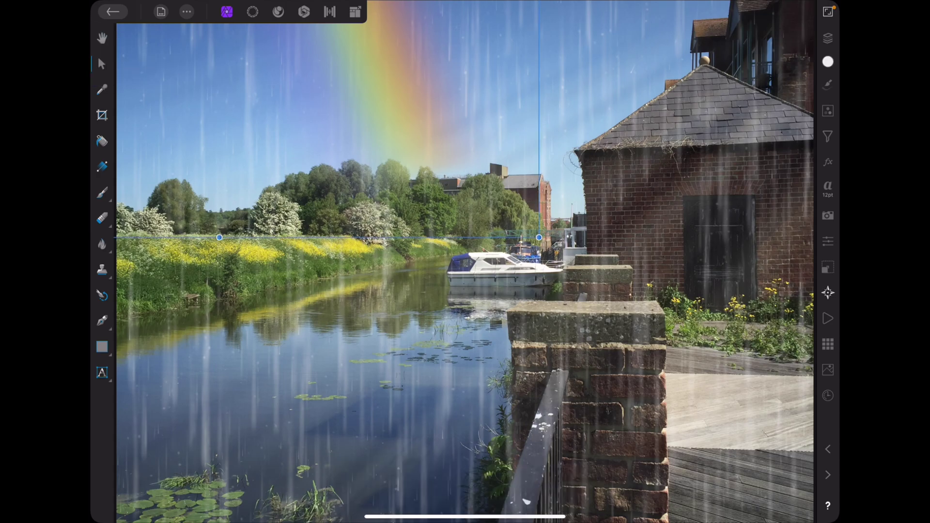
click(294, 110)
drag(294, 110, 289, 118)
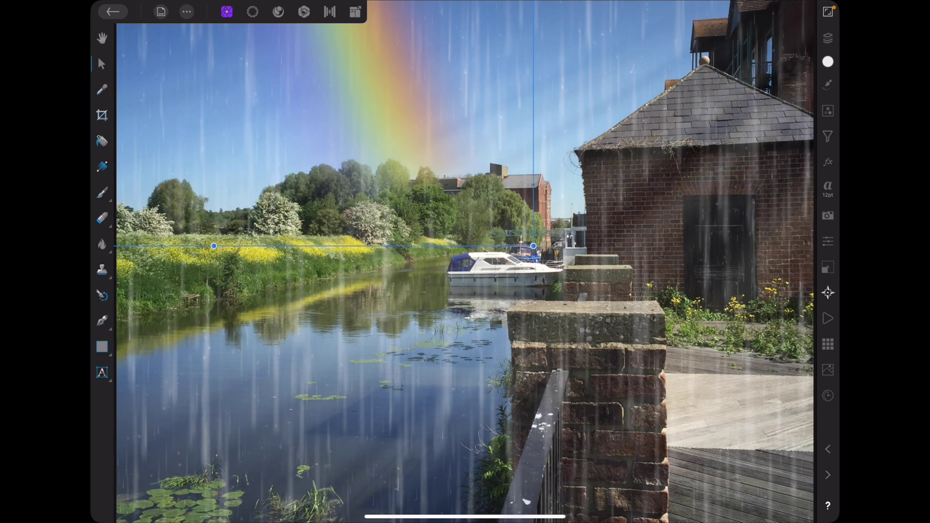
click(101, 218)
mouse_move(339, 192)
mouse_down()
mouse_move(386, 189)
mouse_move(397, 201)
mouse_up()
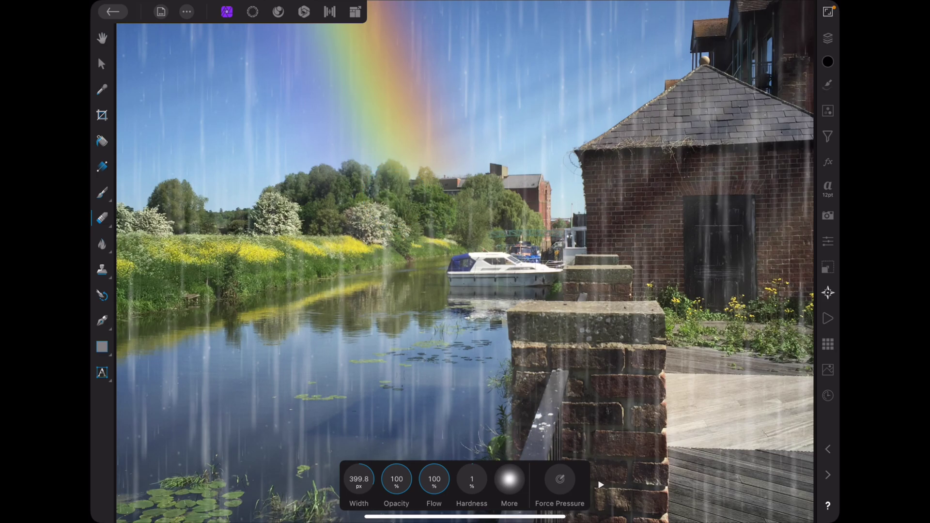